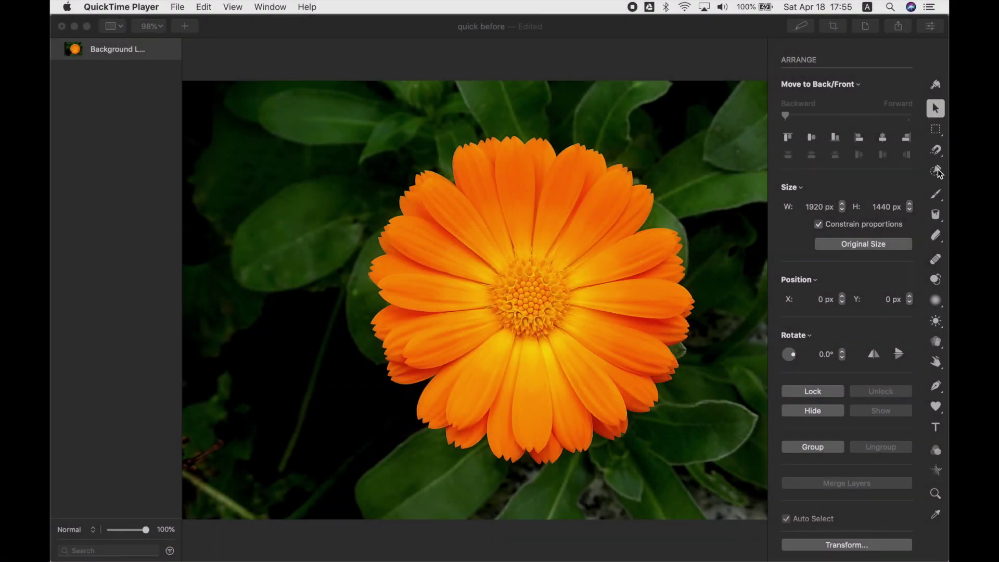
Select the entire orange flower with the Quick Selection tool, using a 100% brush size.
click(938, 169)
drag(937, 169, 900, 194)
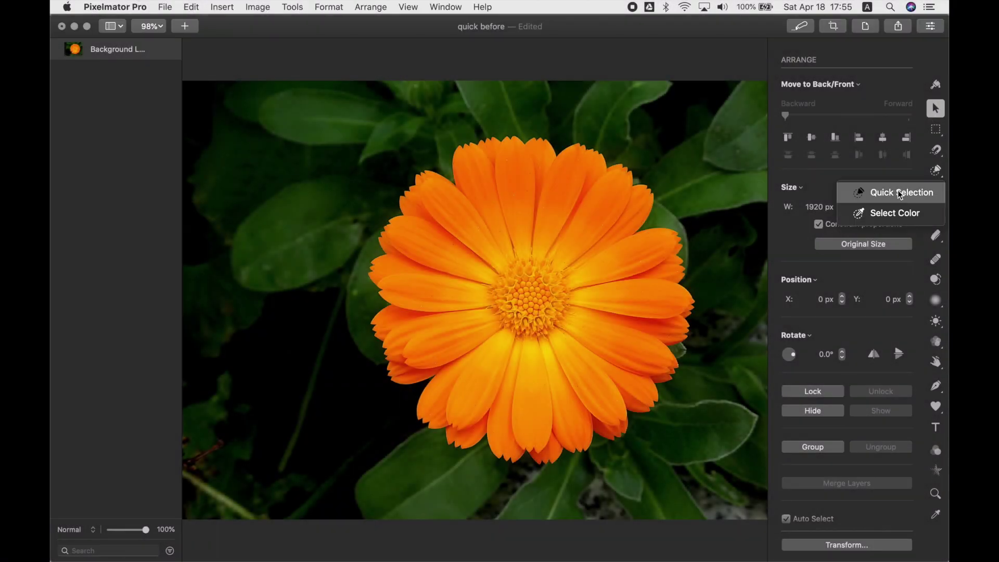
click(900, 194)
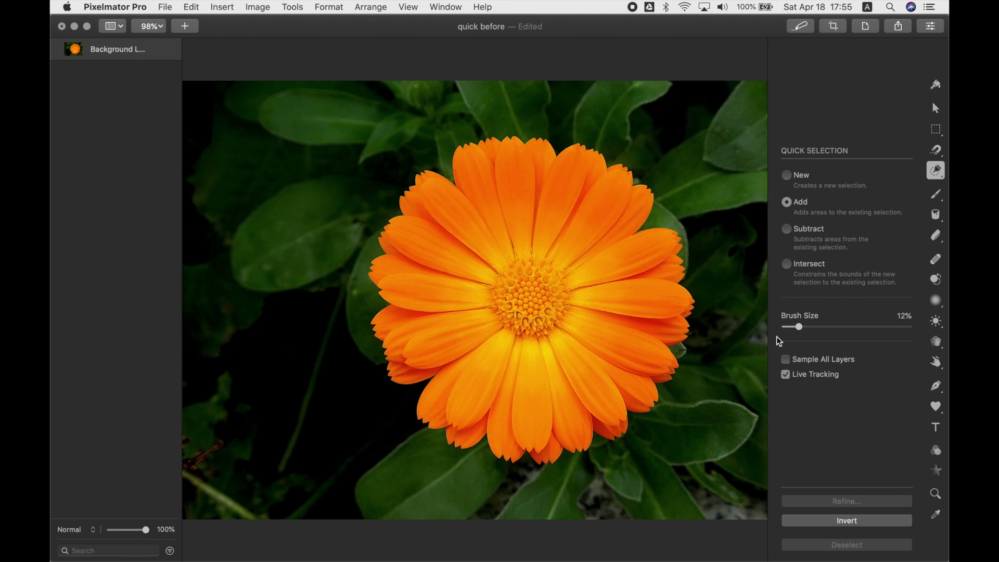
mouse_move(800, 329)
mouse_down()
mouse_move(843, 326)
mouse_move(823, 327)
mouse_up()
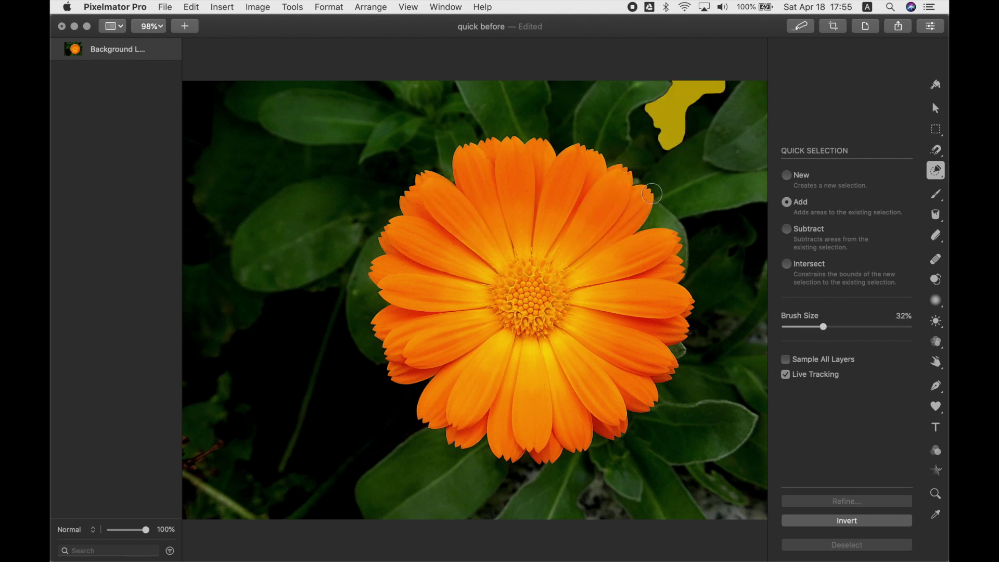
key(bracketright)
key(bracketright)
key(bracketright)
key(bracketright)
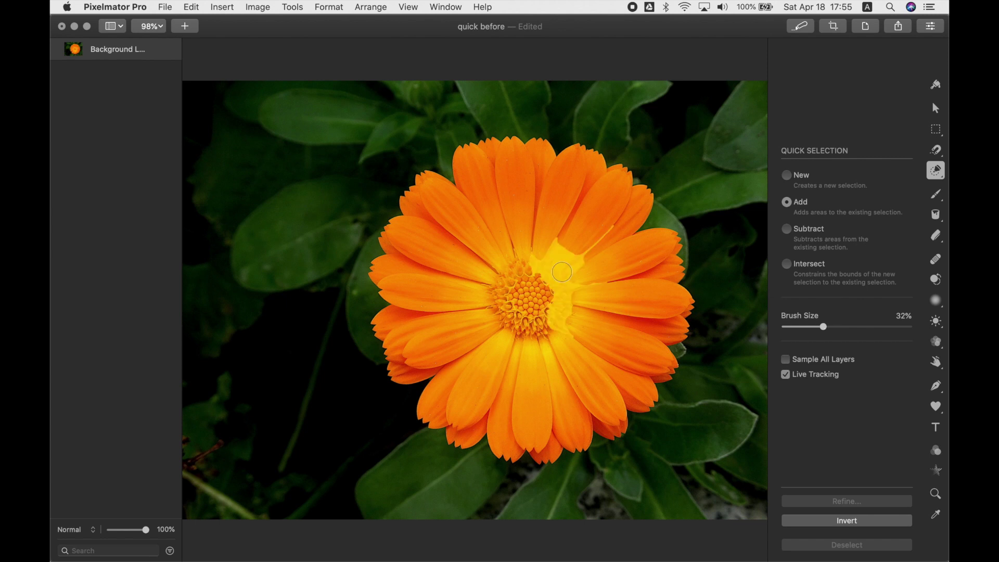
key(bracketright)
key(bracketright)
mouse_move(560, 273)
mouse_down()
mouse_move(475, 252)
mouse_move(443, 277)
mouse_move(436, 318)
mouse_move(473, 352)
mouse_move(475, 381)
mouse_move(565, 394)
mouse_move(601, 380)
mouse_move(635, 297)
mouse_move(637, 262)
mouse_move(613, 258)
mouse_move(600, 214)
mouse_move(556, 192)
mouse_move(502, 202)
mouse_up()
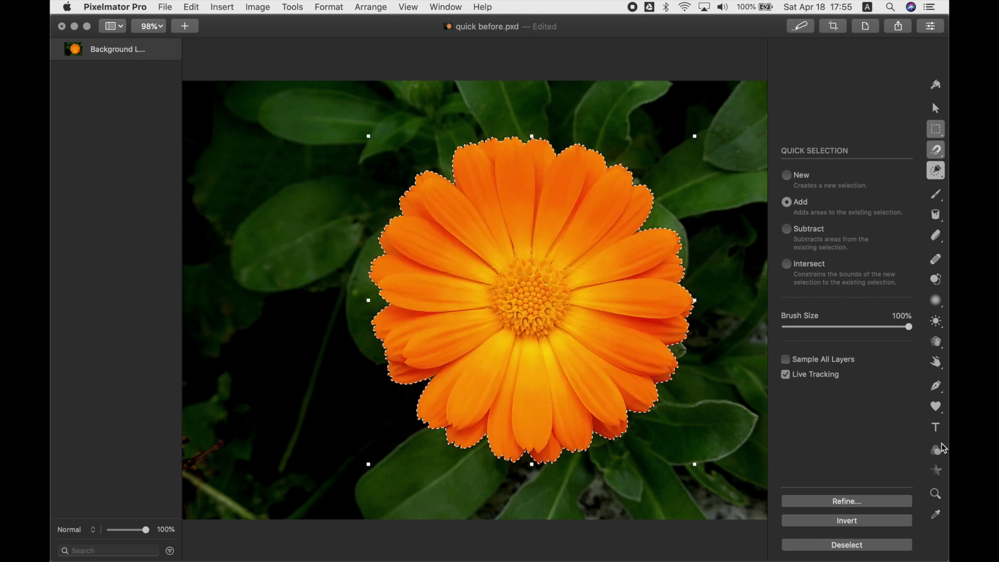
Add a Hue & Saturation adjustment to the selected flower and set Saturation to -17%.
click(937, 451)
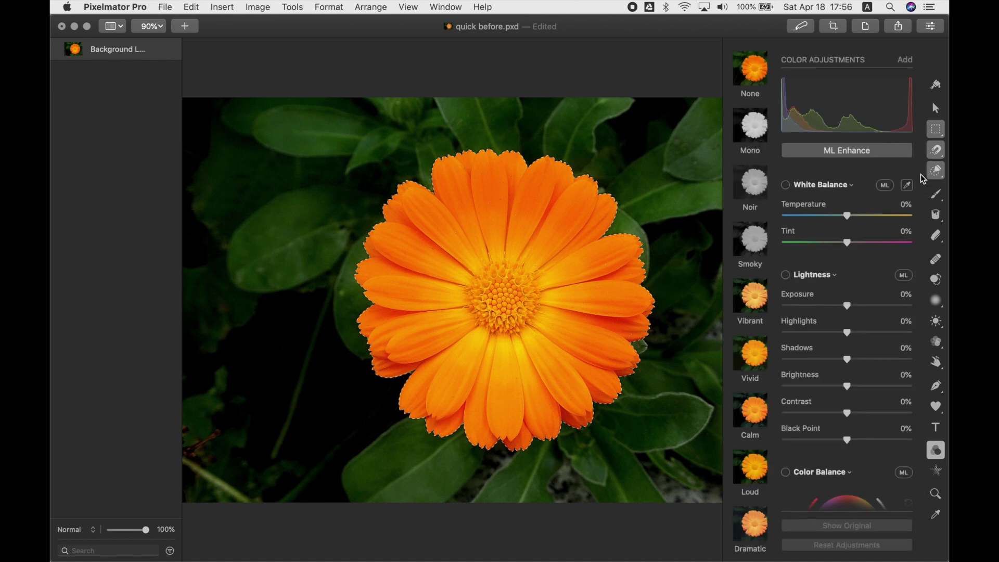
click(904, 60)
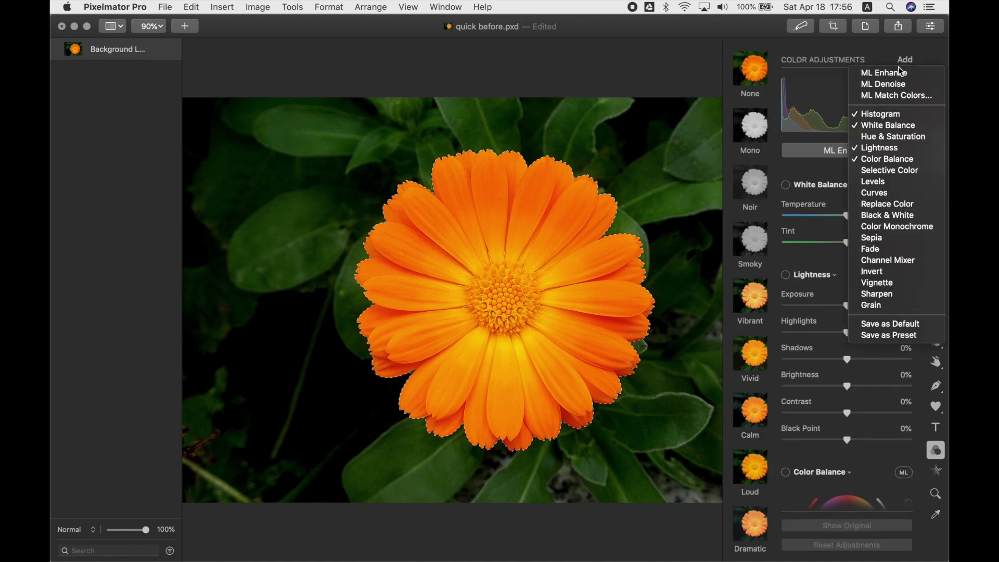
click(891, 134)
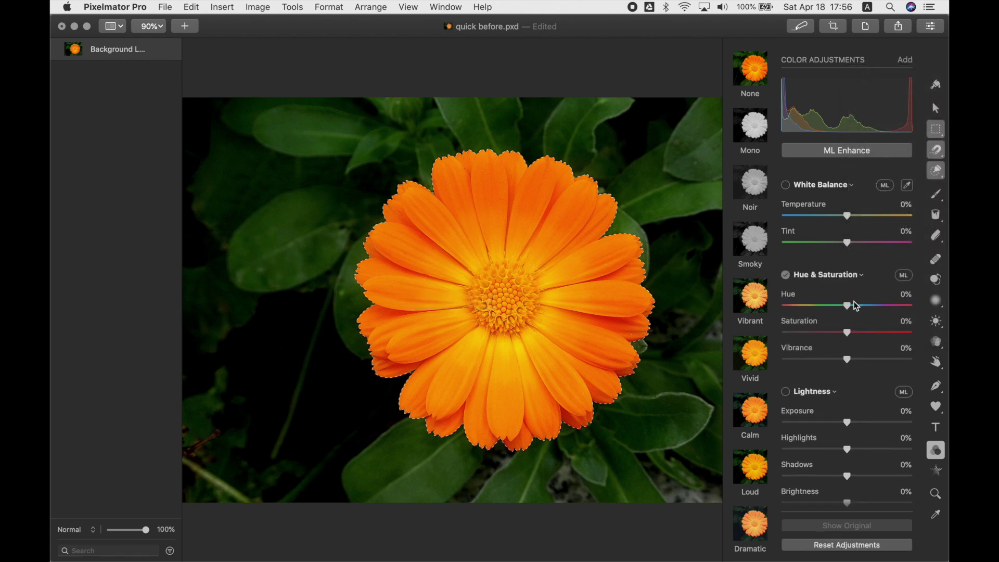
mouse_move(848, 336)
mouse_down()
mouse_move(827, 336)
mouse_move(839, 337)
mouse_up()
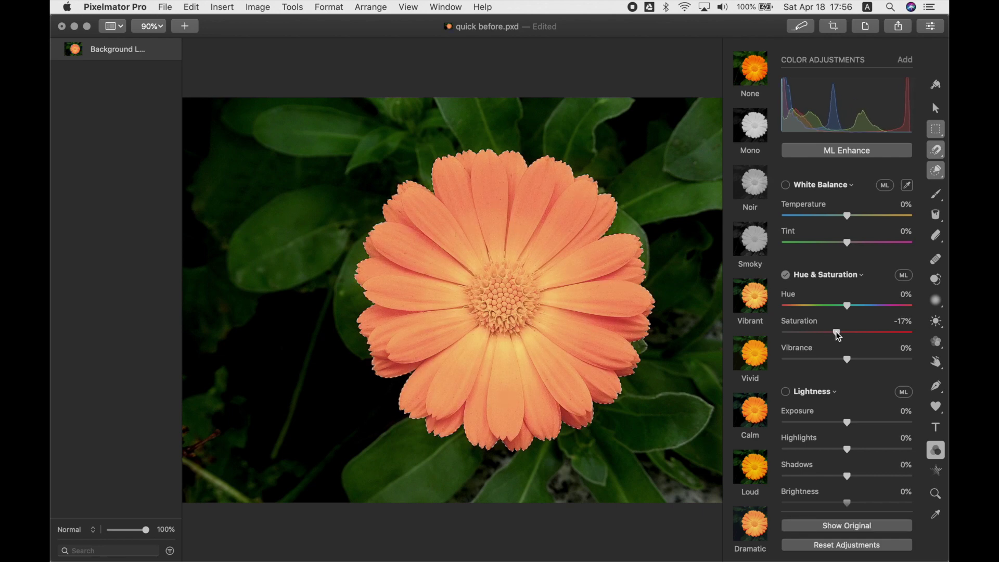
Invert the flower selection so that the leafy background is selected instead.
click(935, 110)
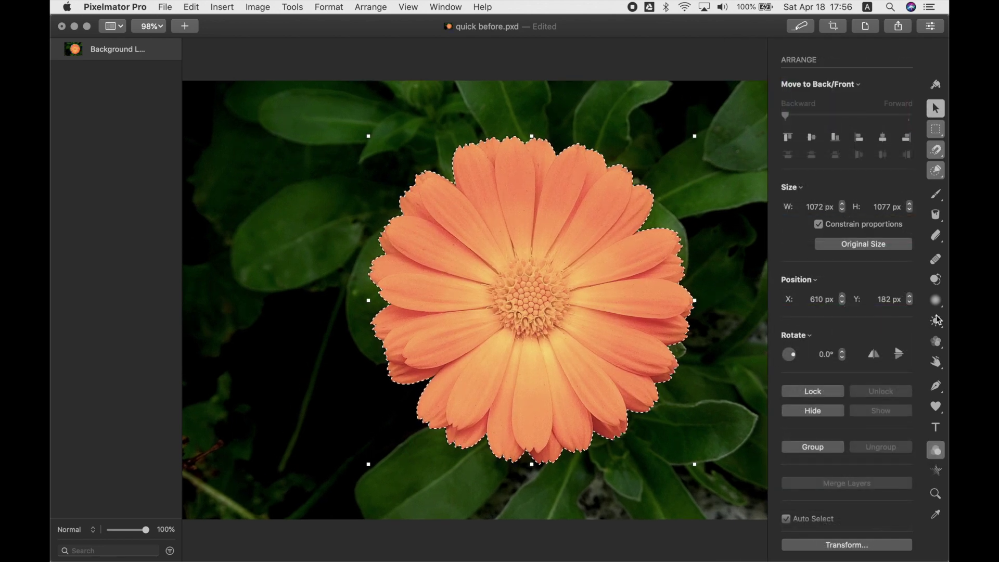
click(936, 170)
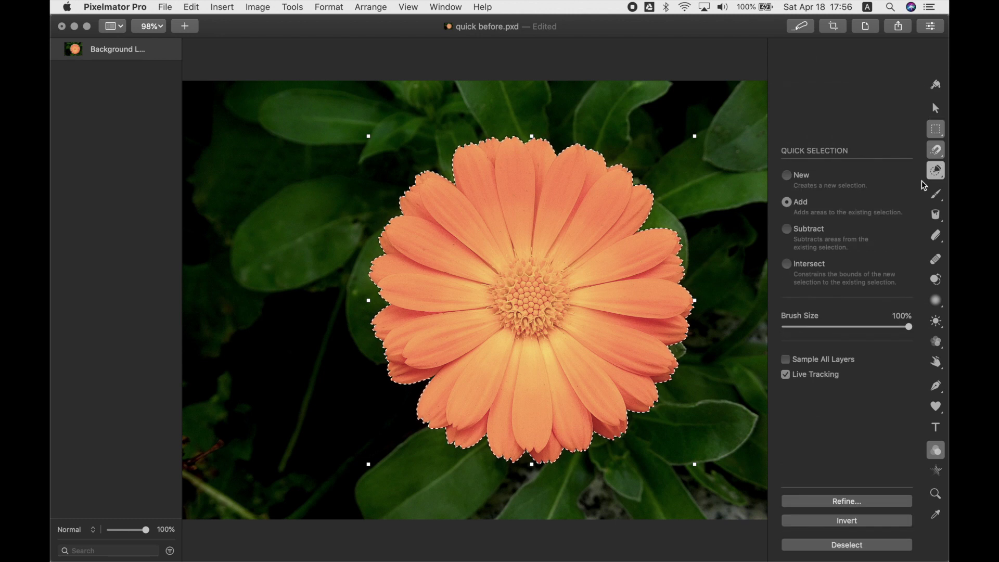
click(824, 519)
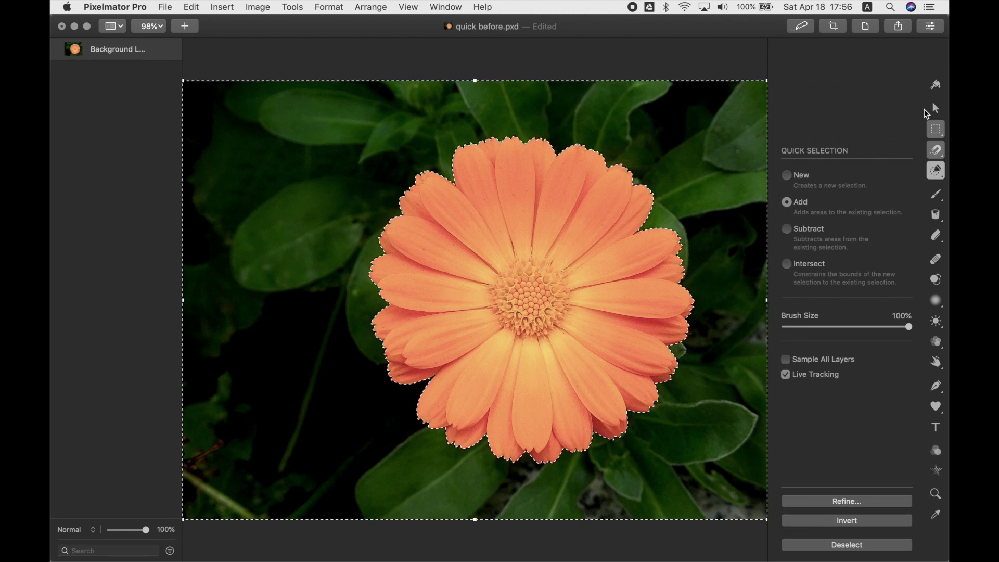
Adjust the background's White Balance to a Temperature of -100% and a Tint of 30%.
click(938, 450)
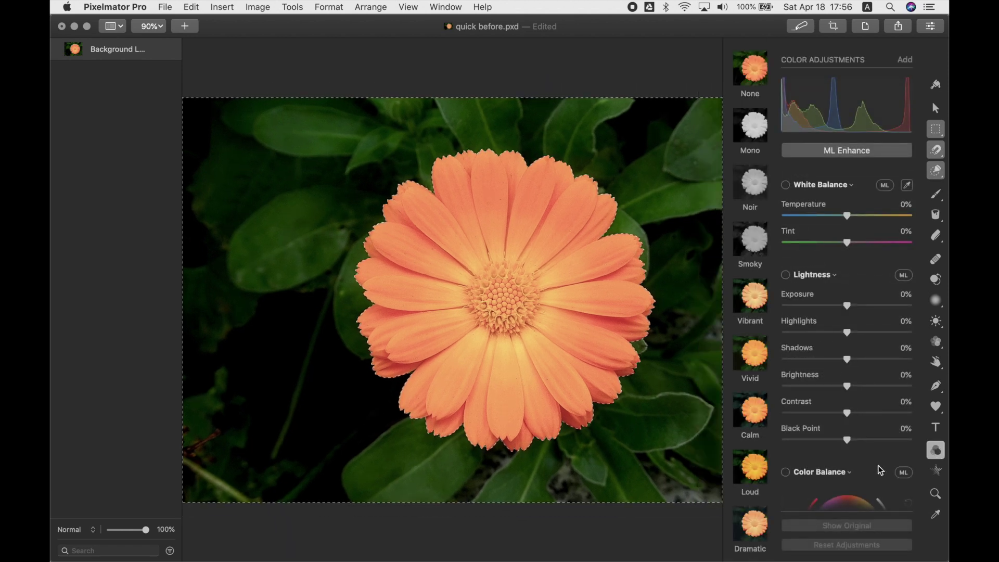
drag(847, 216, 786, 216)
drag(847, 242, 867, 243)
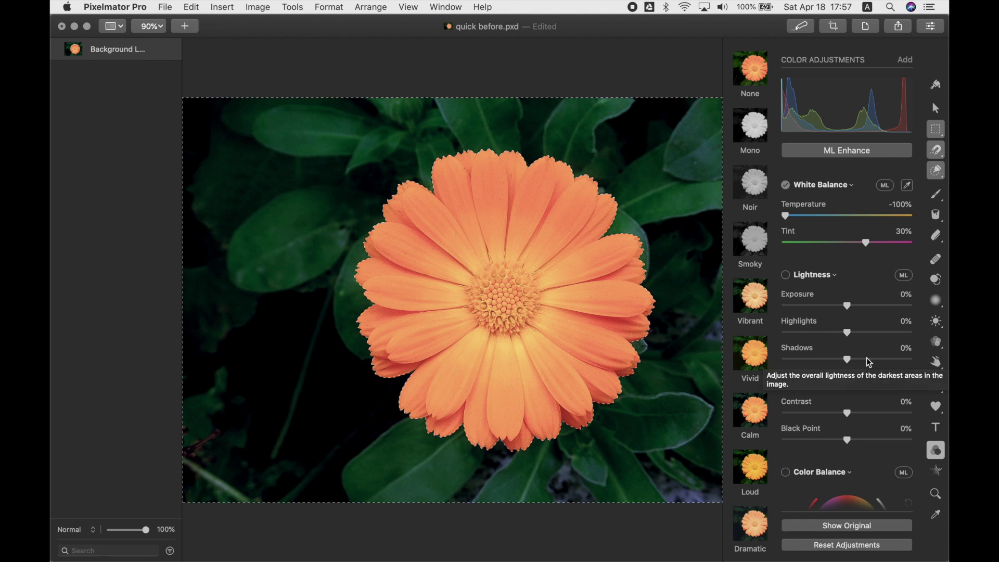
Add a Hue & Saturation adjustment to the background and set Saturation to -62%.
click(905, 59)
click(895, 136)
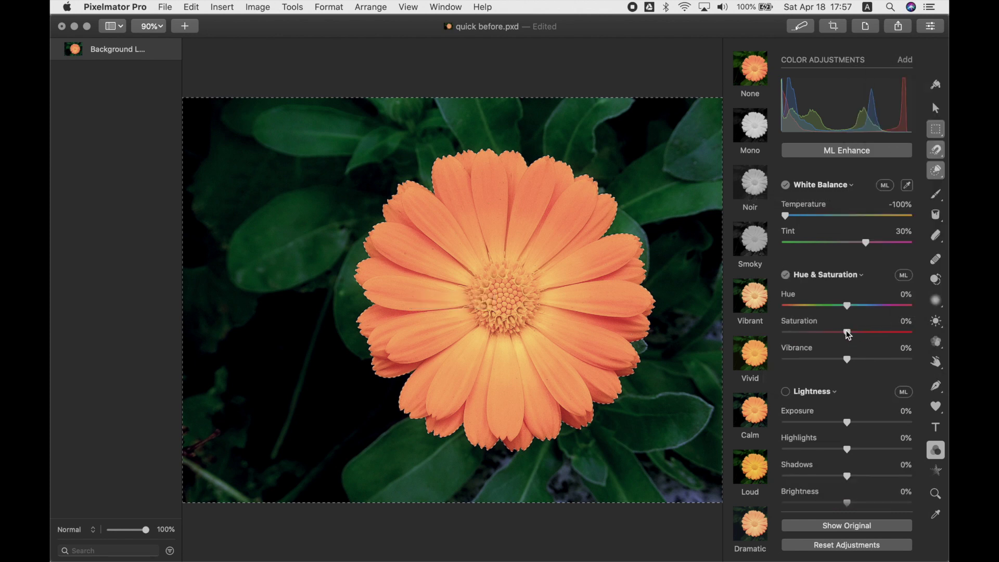
drag(847, 332, 810, 334)
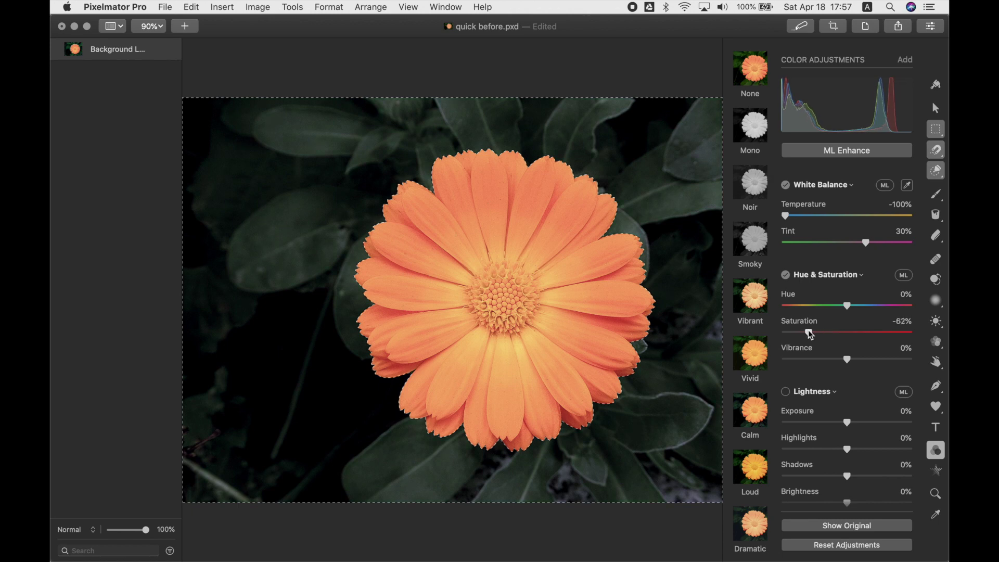
mouse_move(849, 422)
mouse_down()
mouse_move(836, 423)
mouse_move(848, 422)
mouse_up()
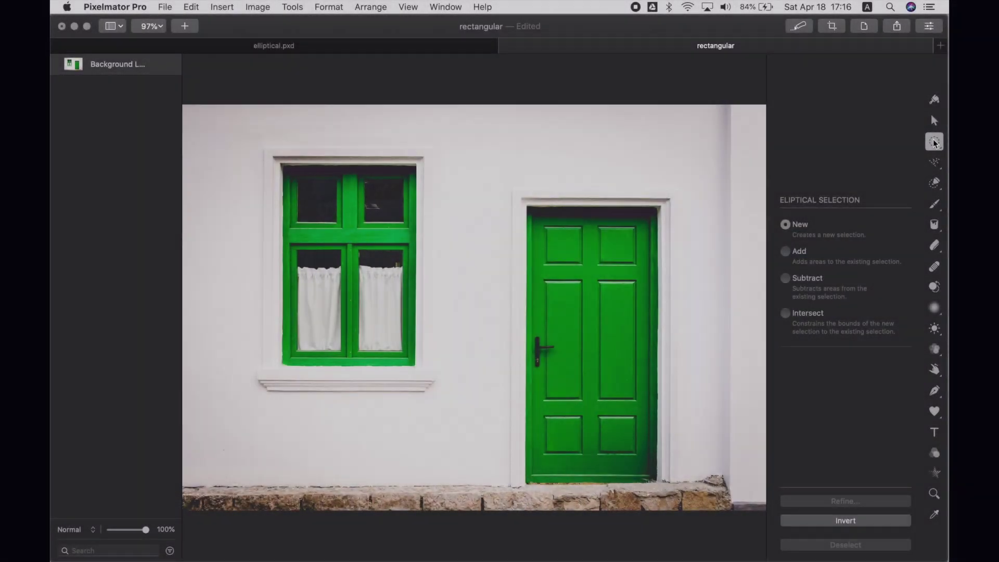
Select the green door in rectangular.pxd with the Rectangular Selection tool.
click(935, 142)
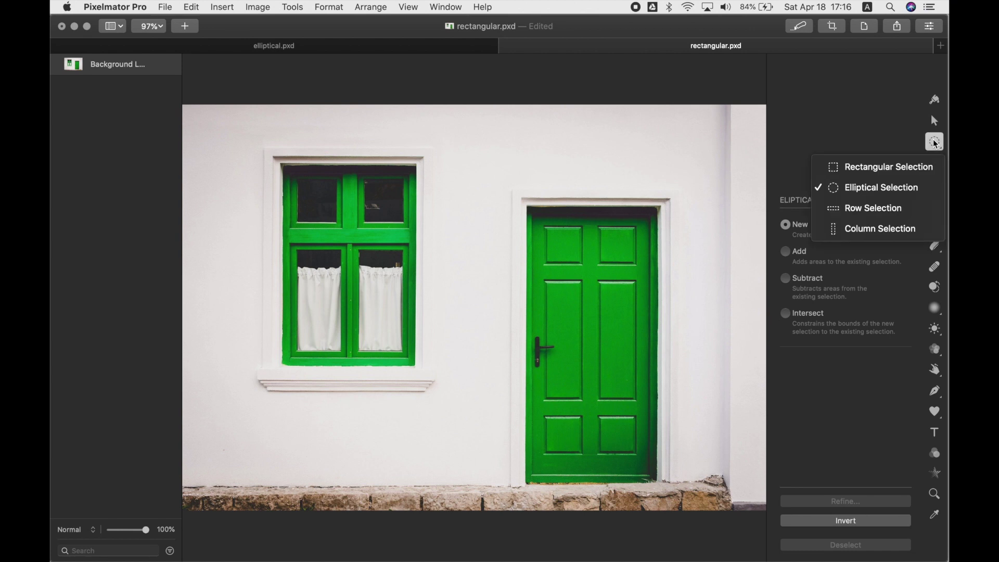
click(894, 160)
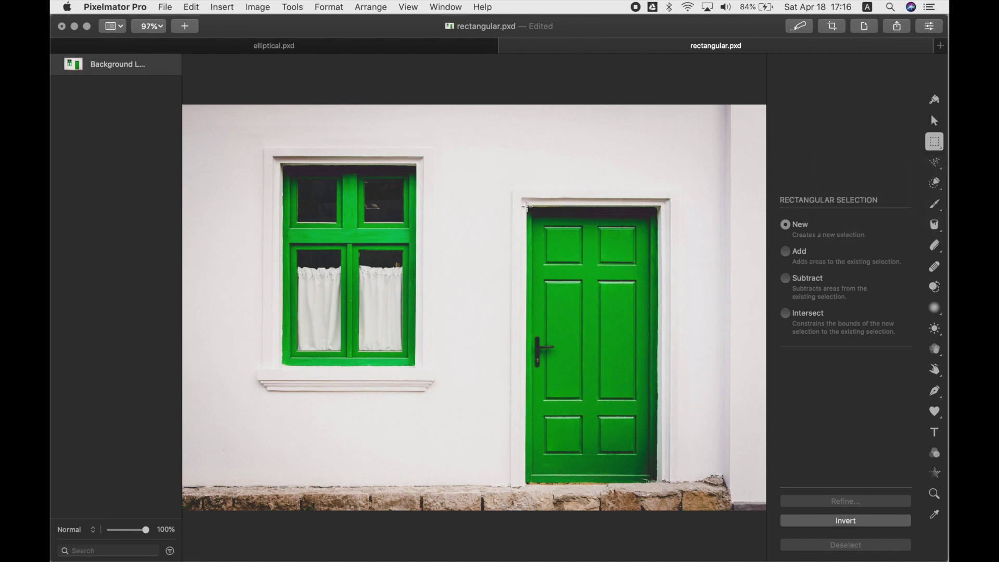
drag(527, 205, 660, 481)
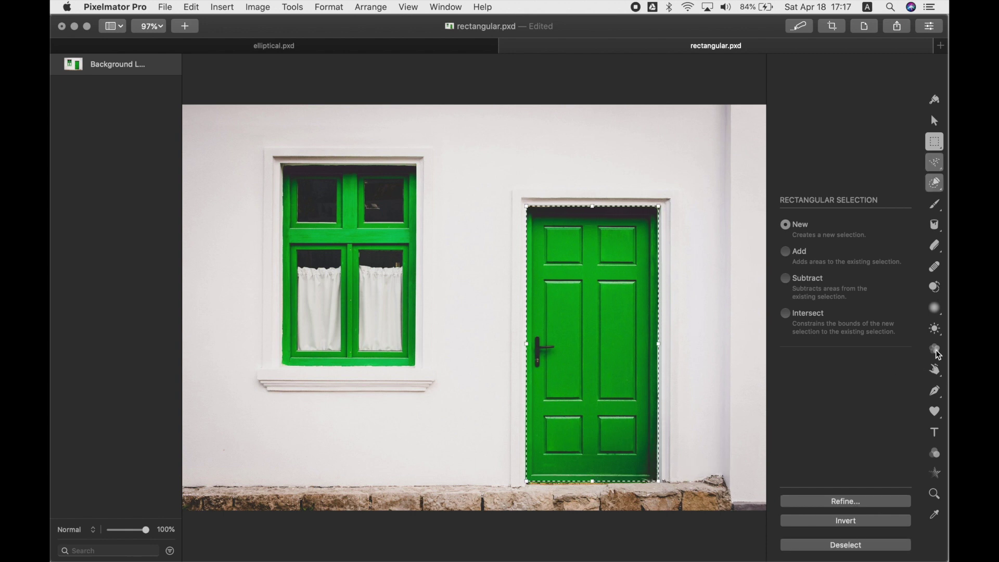
Recolour the selected door by setting its Hue to -100%, and deselect it.
click(936, 352)
click(935, 452)
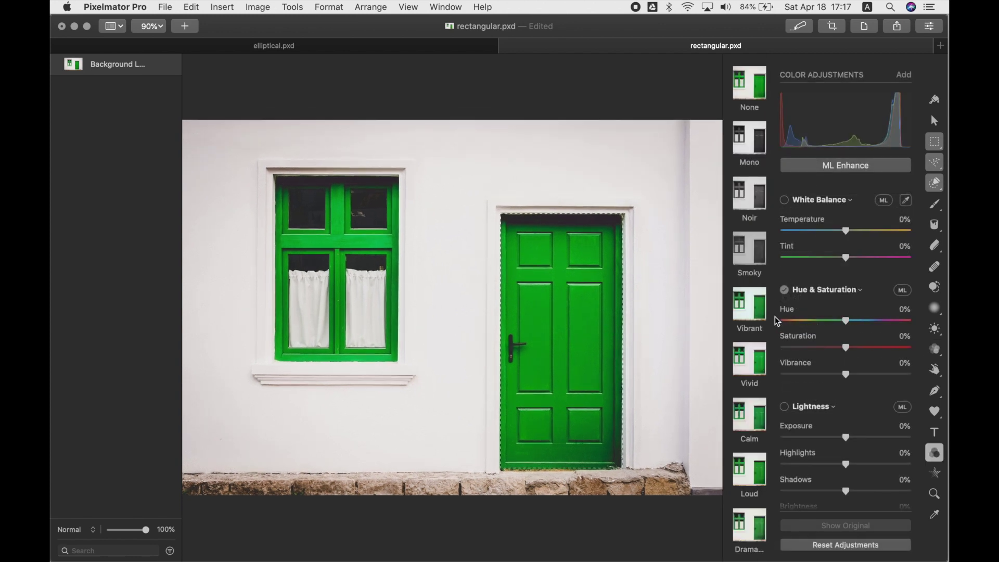
drag(847, 321, 779, 323)
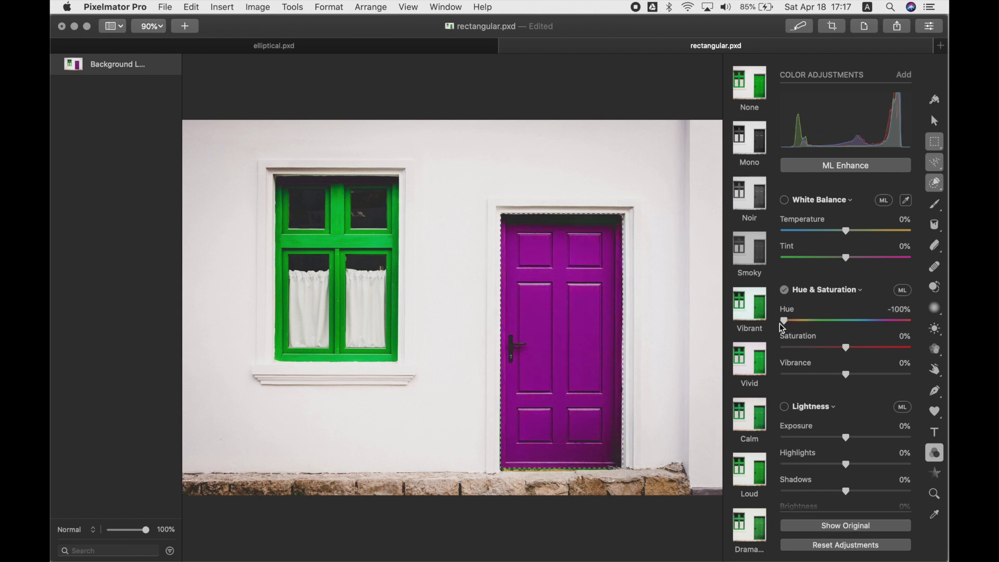
key(super+d)
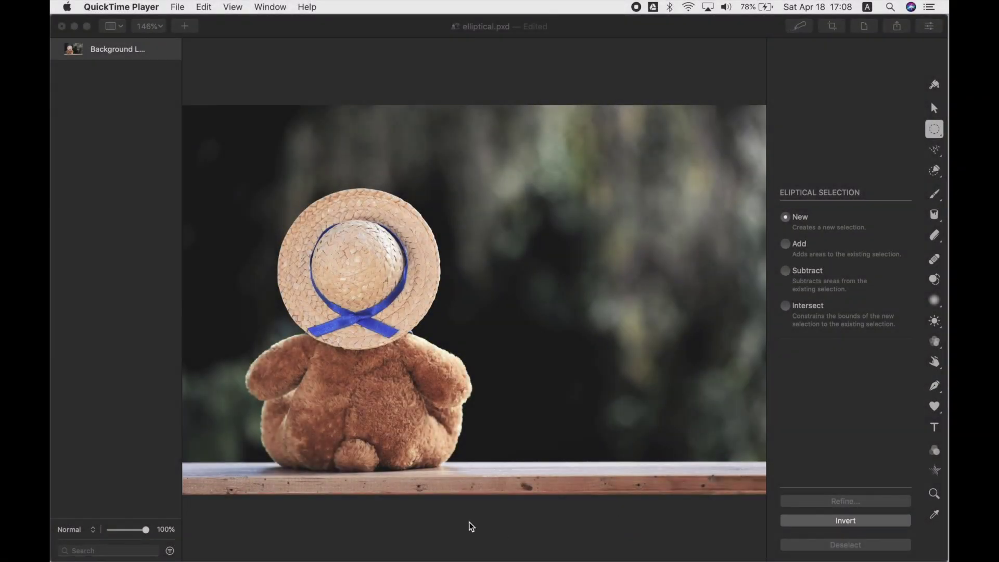
Draw an elliptical selection around the teddy bear's straw hat and adjust its sides to fit the brim.
click(935, 131)
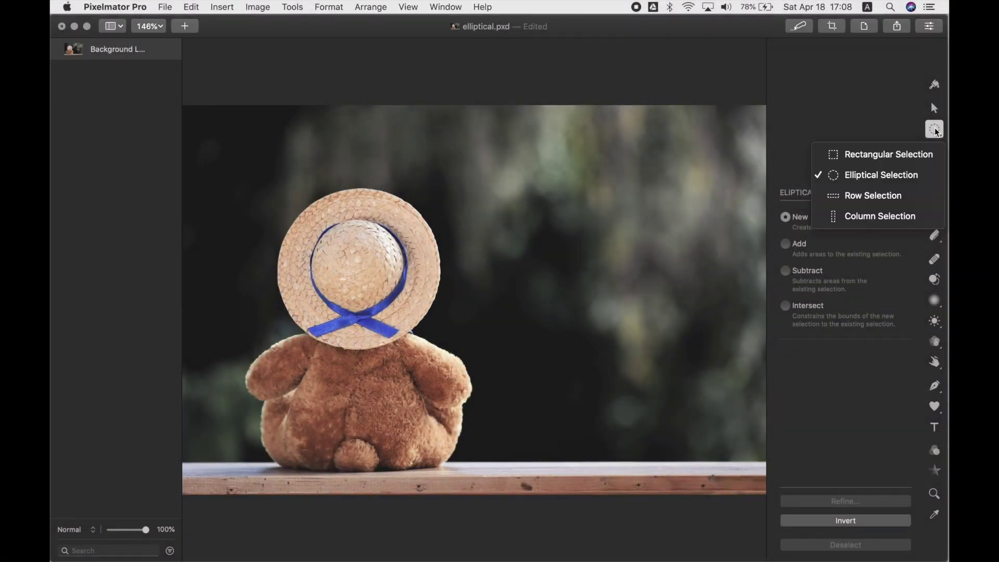
click(918, 178)
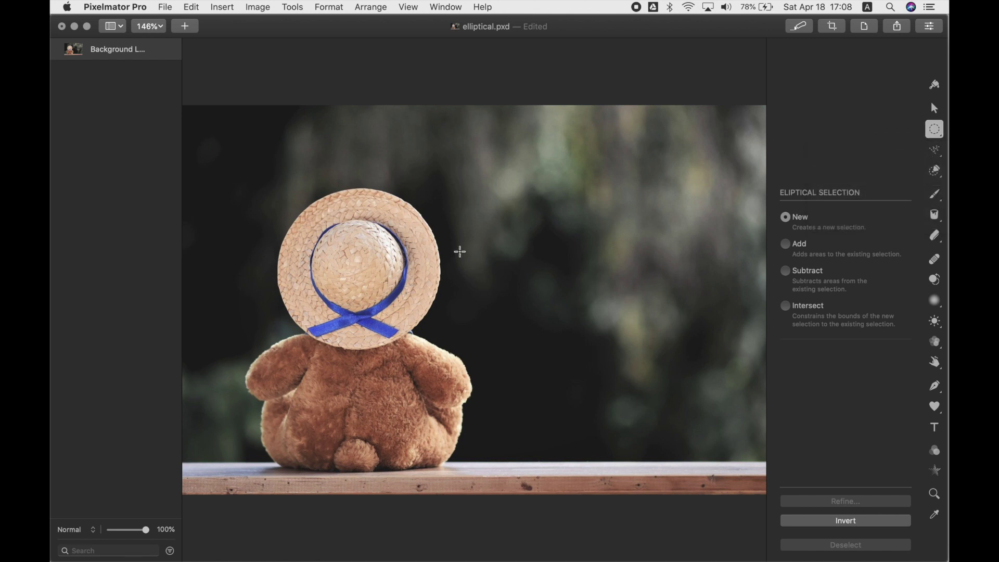
drag(288, 188, 480, 348)
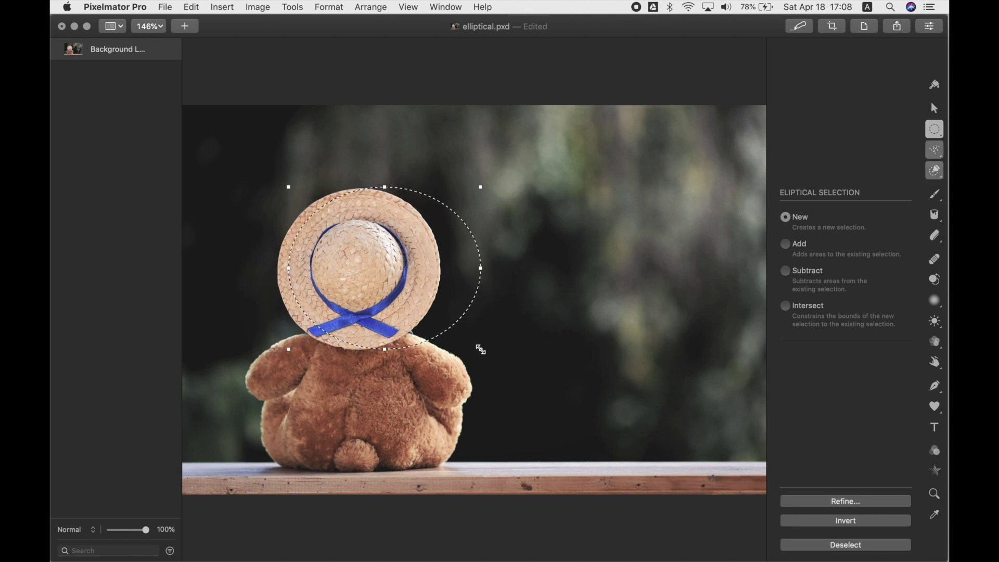
drag(483, 267, 443, 268)
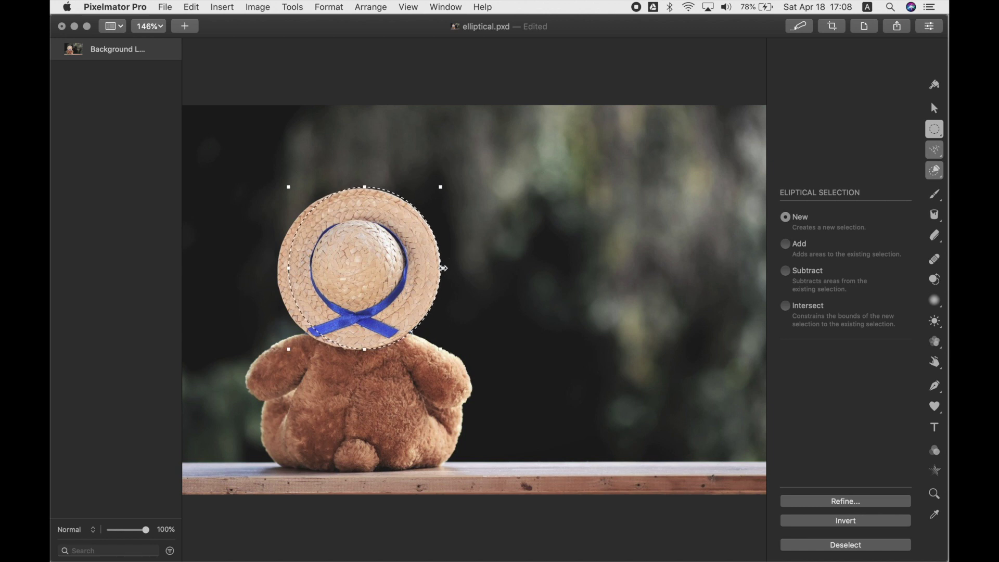
drag(289, 268, 279, 271)
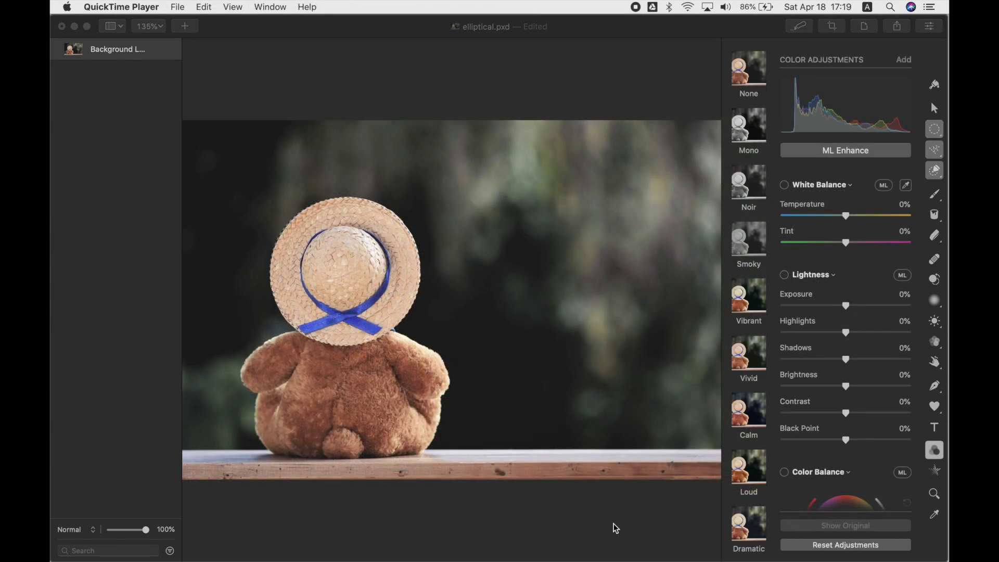
Recolour the selected straw hat with a Hue & Saturation adjustment and lower its Exposure.
click(615, 528)
click(903, 59)
click(885, 137)
drag(846, 306, 825, 333)
drag(849, 423, 824, 423)
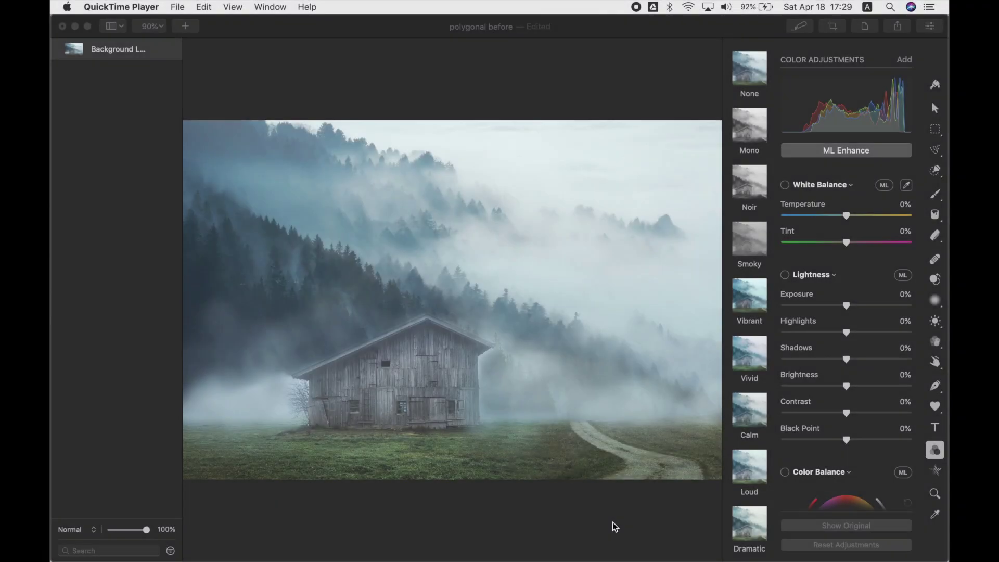
Outline the wooden barn, including its roof, with a closed Polygonal Selection.
click(935, 129)
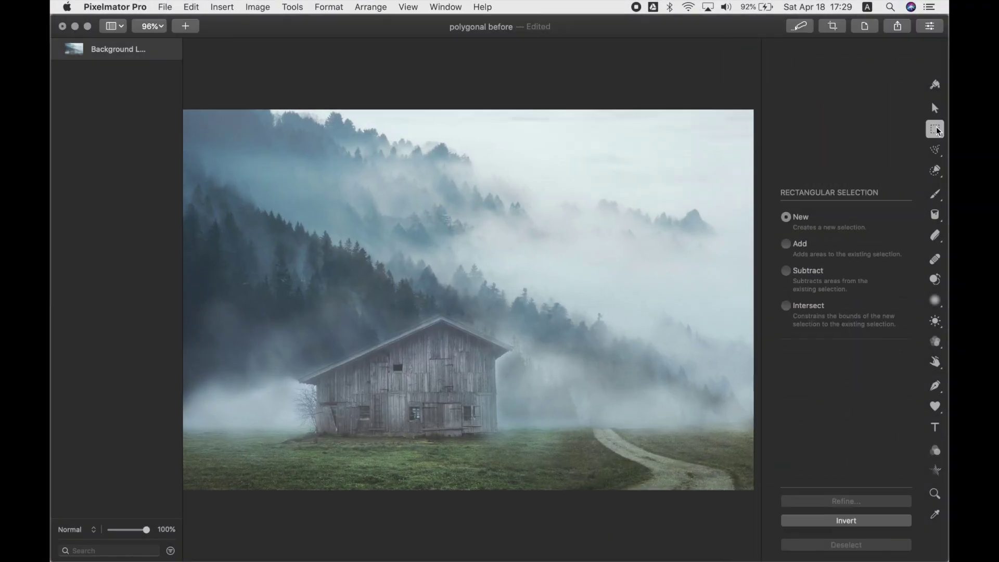
click(935, 150)
click(905, 194)
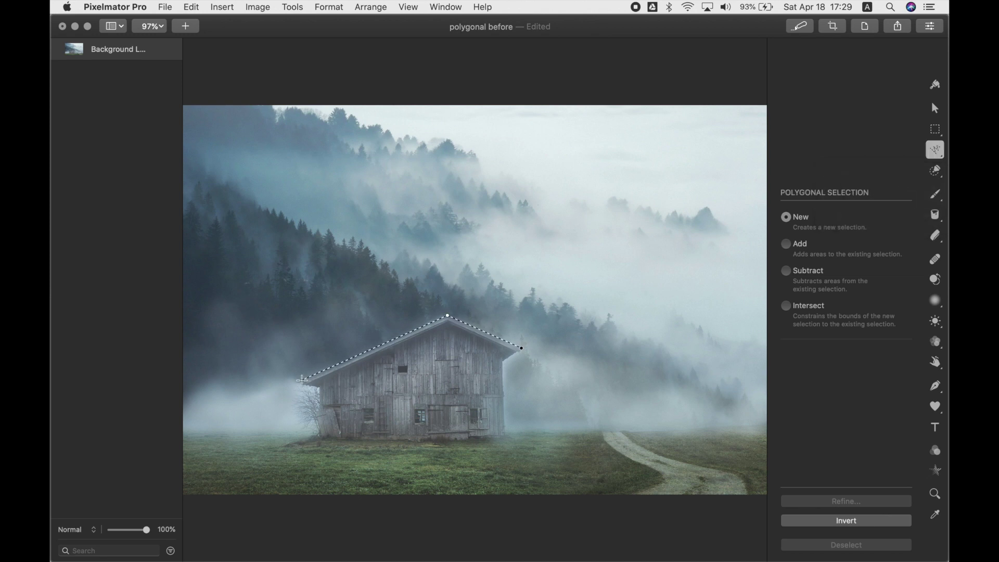
click(319, 387)
click(318, 435)
click(419, 440)
click(475, 439)
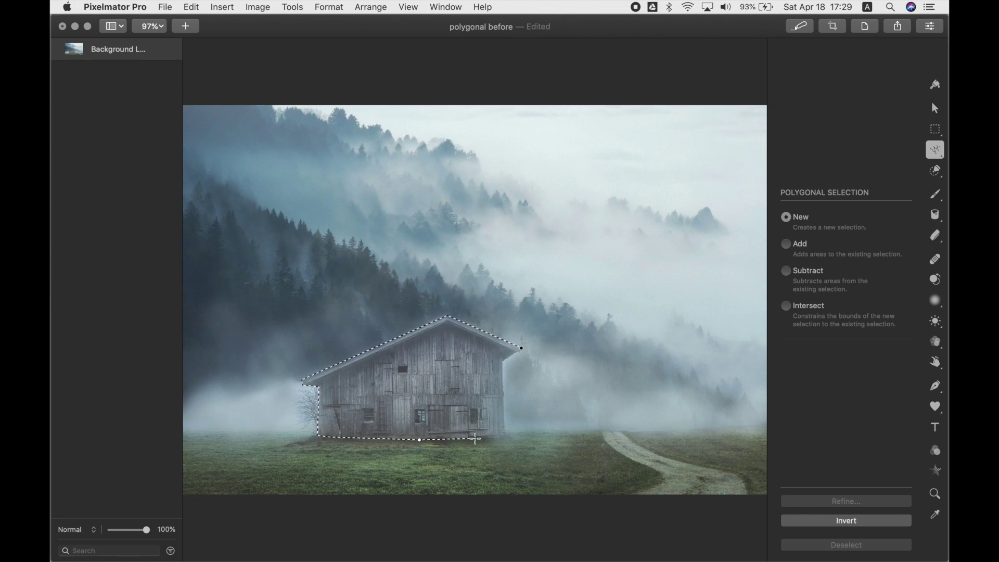
click(507, 434)
click(522, 348)
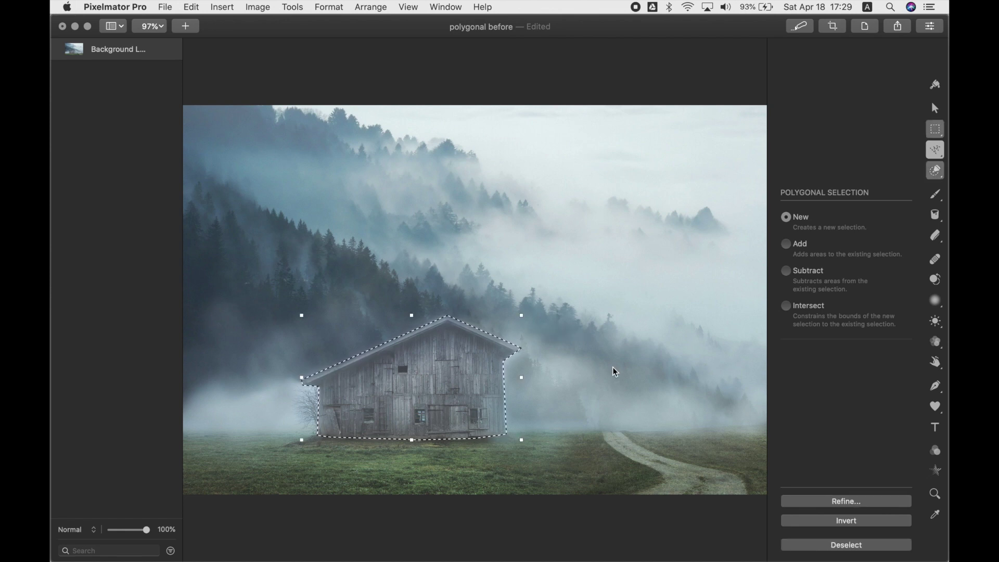
Add a Hue & Saturation adjustment to the selected barn, setting Hue to 100% and Saturation to 91%.
click(935, 449)
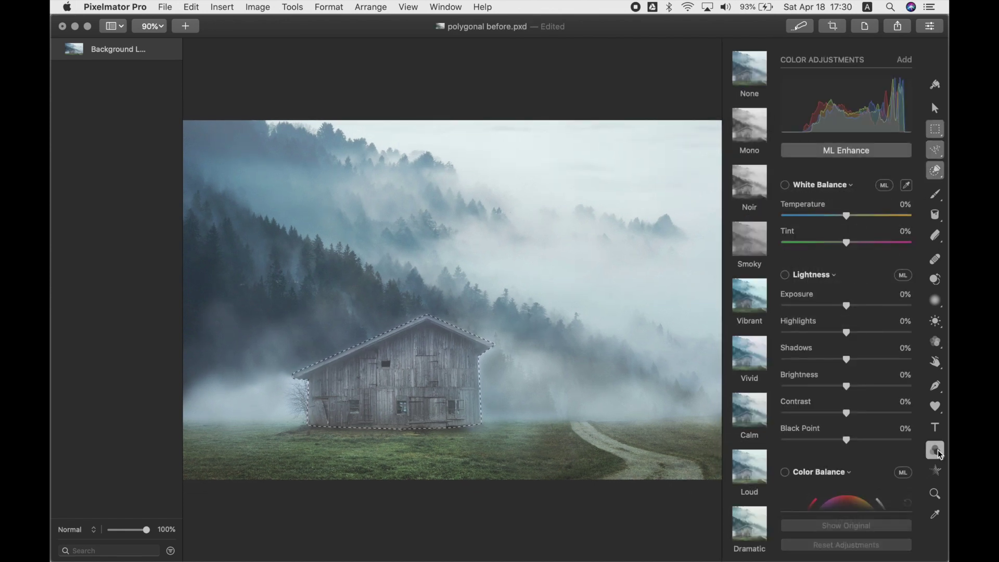
click(904, 59)
click(898, 132)
drag(848, 331, 921, 331)
drag(847, 306, 903, 334)
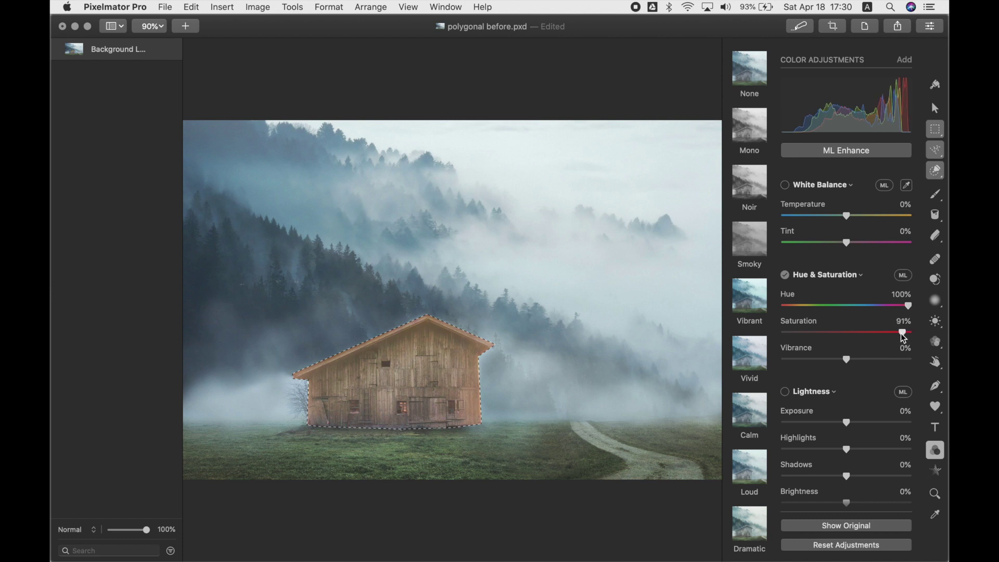
Lower the selected barn's Exposure to -17%.
drag(846, 423, 842, 426)
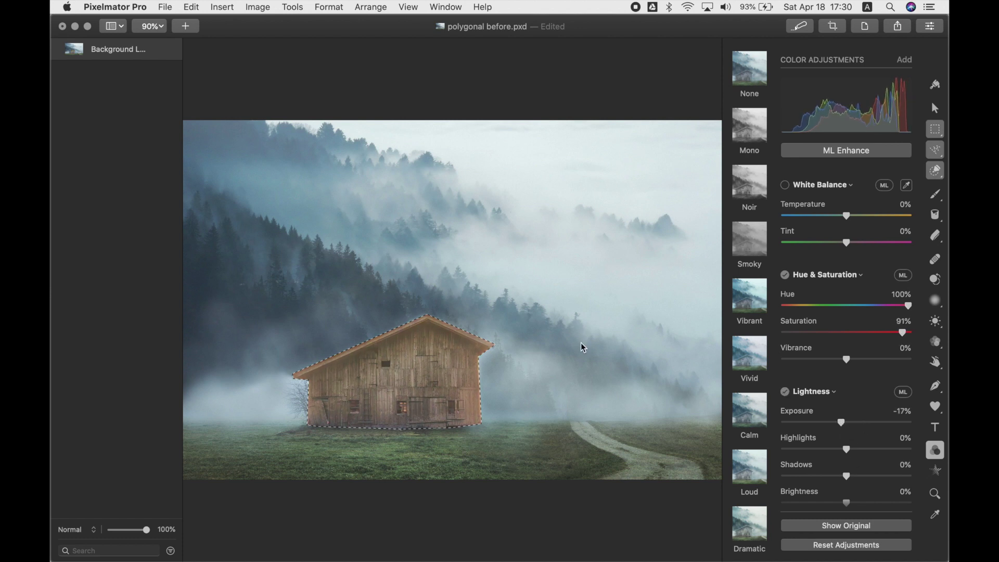
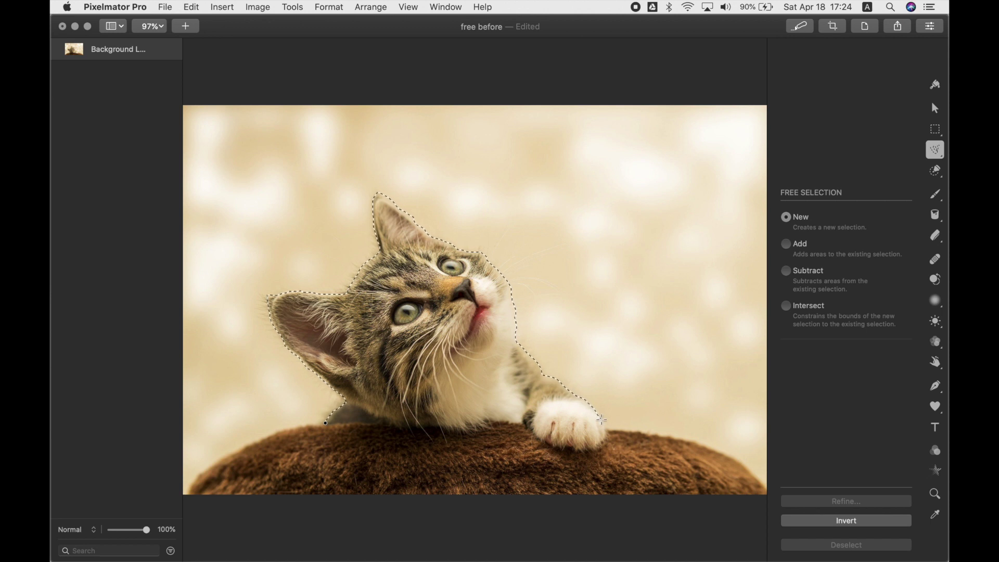
Outline the kitten with a closed Free Selection, start refining it, and try Smart Refine on its edges.
drag(479, 429, 325, 424)
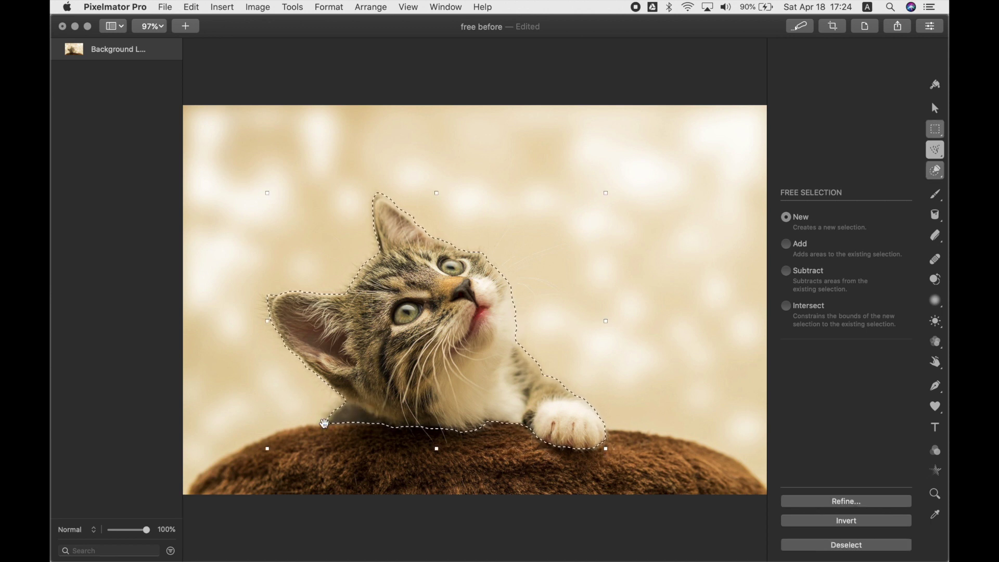
click(808, 502)
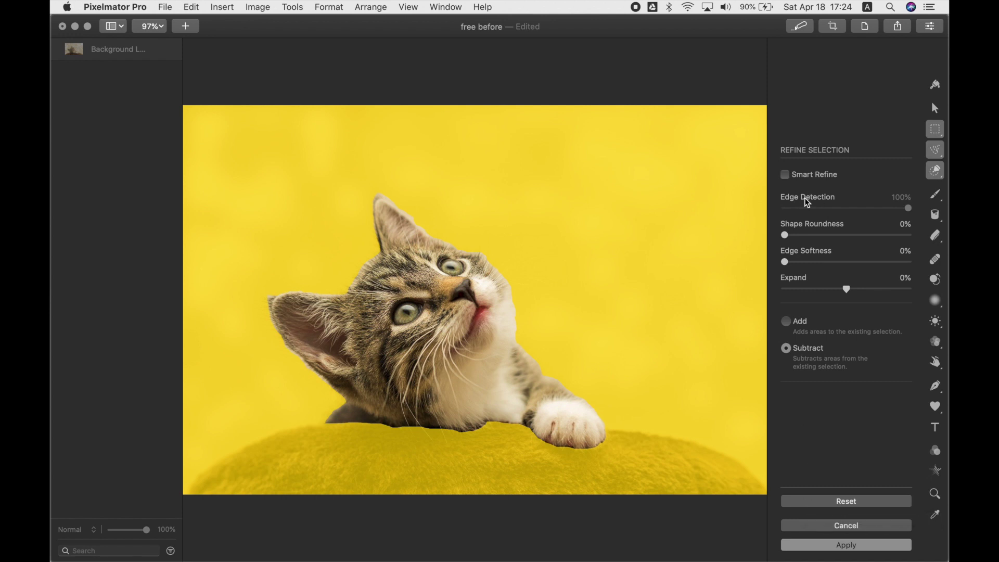
click(785, 175)
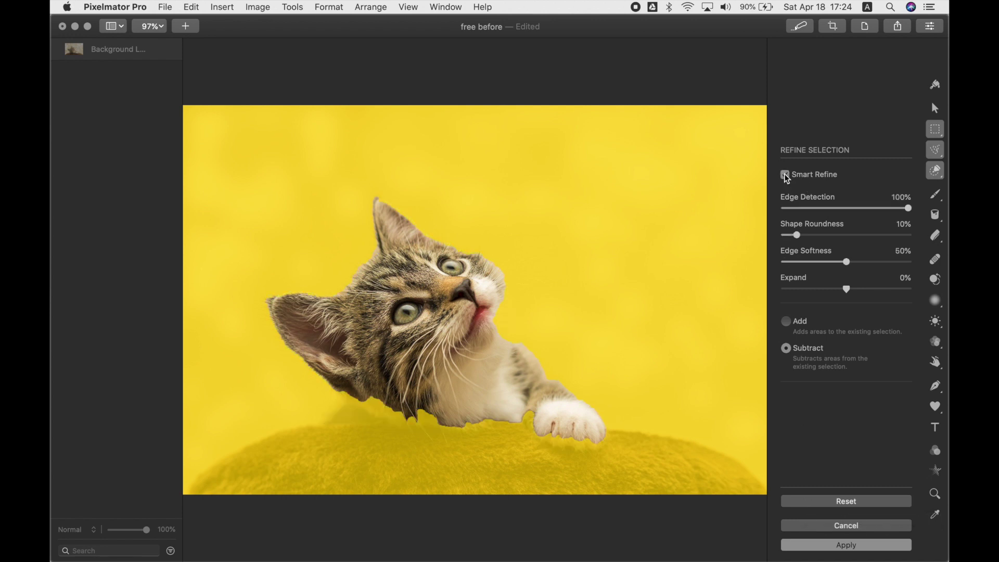
click(785, 174)
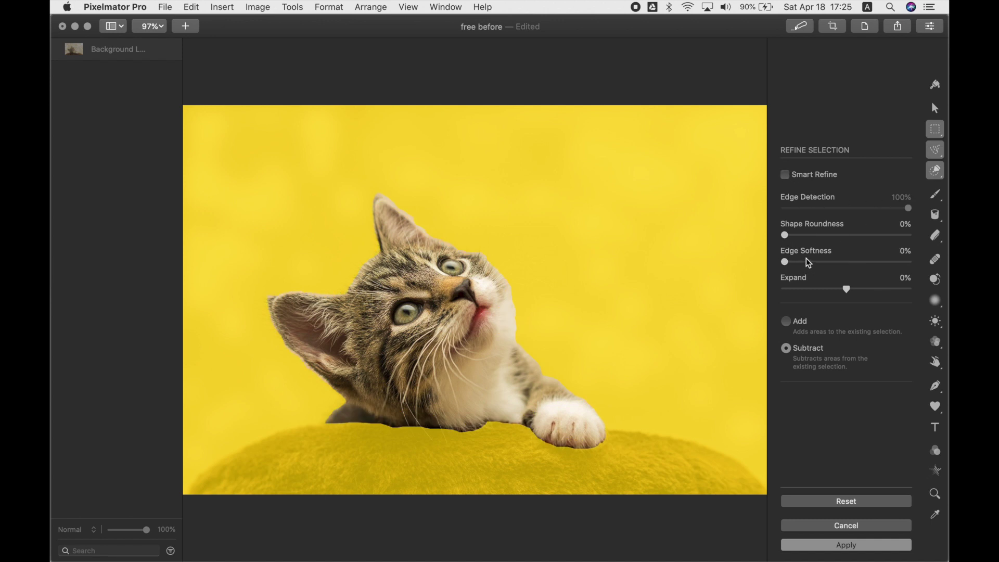
Refine the kitten selection with Edge Softness at 66% and apply the refinement.
drag(785, 261, 869, 276)
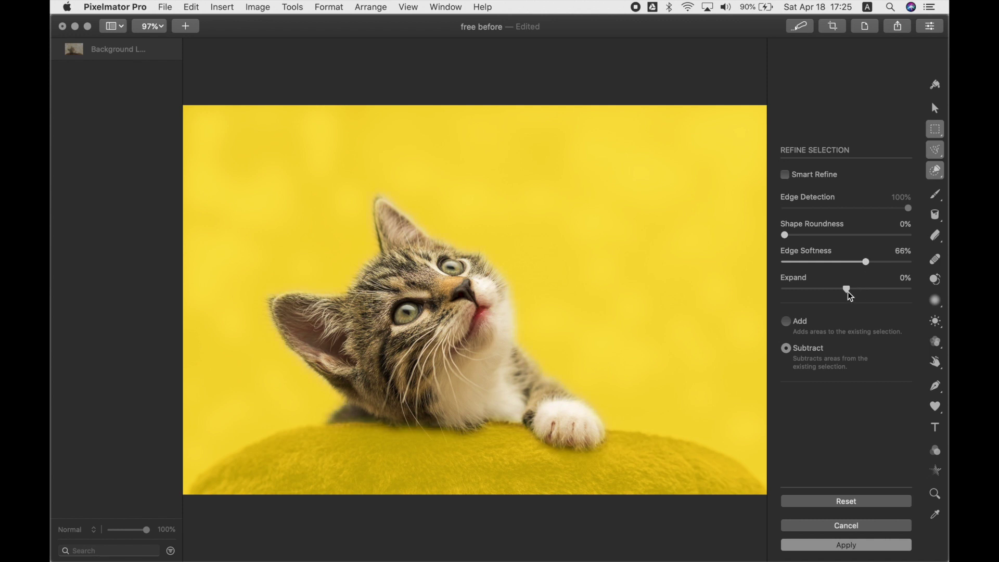
drag(857, 289, 845, 289)
click(829, 546)
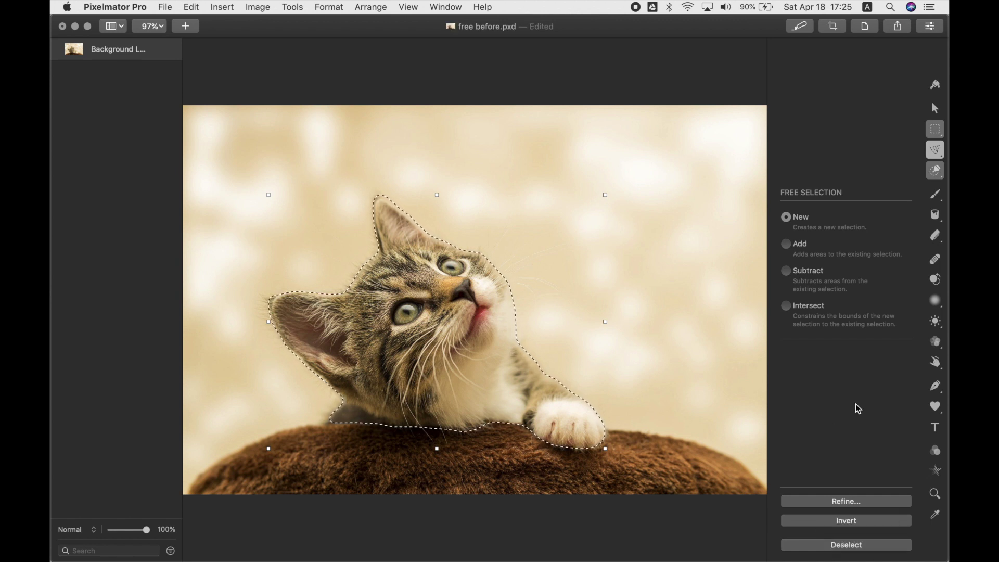
Invert the selection to cover everything around the kitten and shift the Hue of that area with a Hue & Saturation adjustment.
click(863, 520)
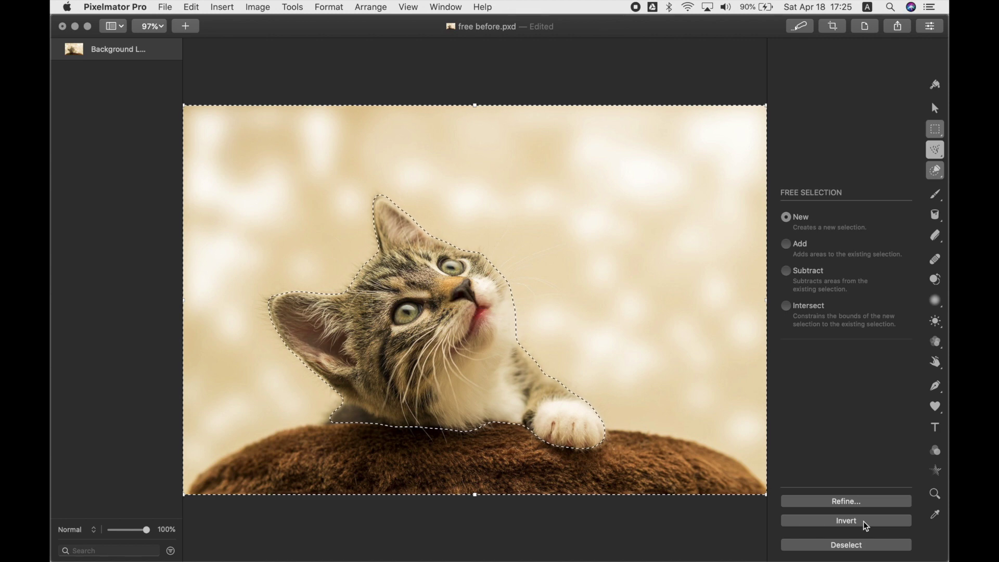
click(936, 450)
drag(846, 306, 868, 307)
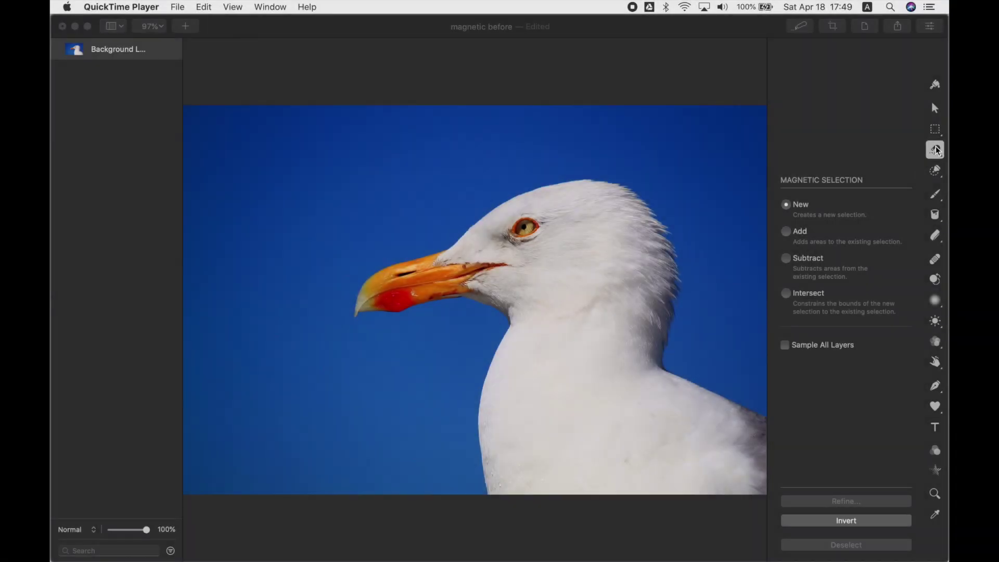
Outline the seagull's beak, head and body down to the image edges with a closed Magnetic Selection.
click(935, 149)
click(913, 216)
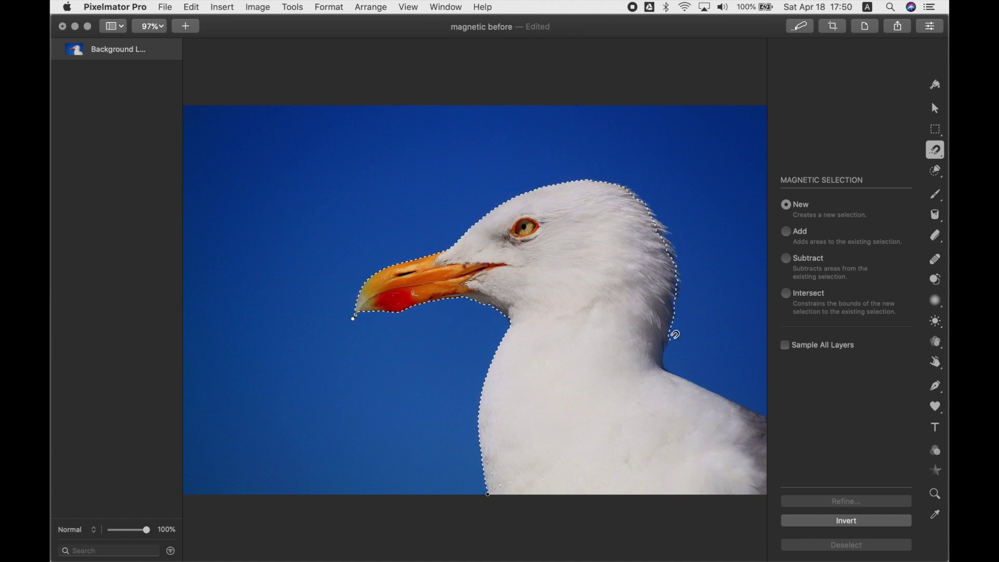
click(766, 417)
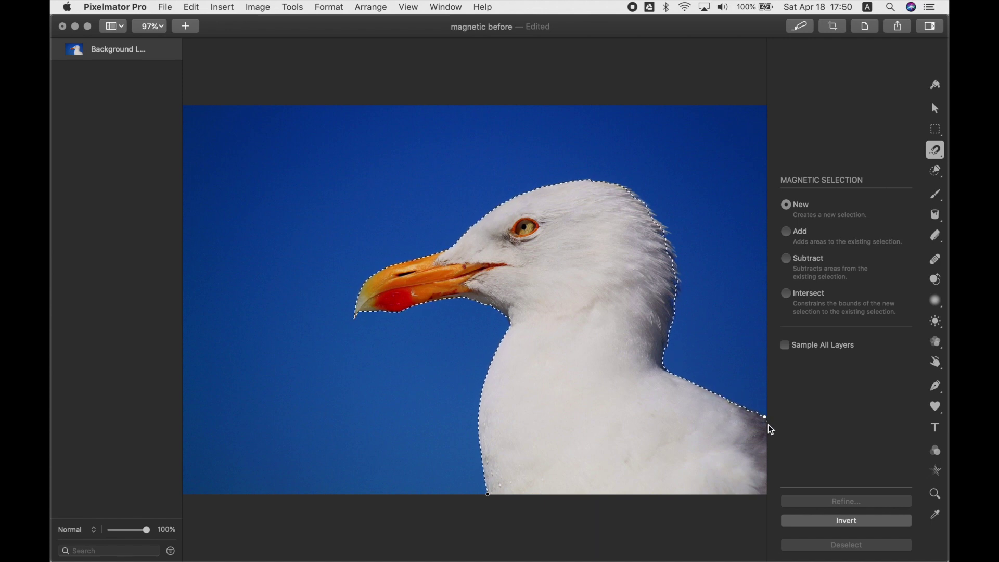
click(766, 495)
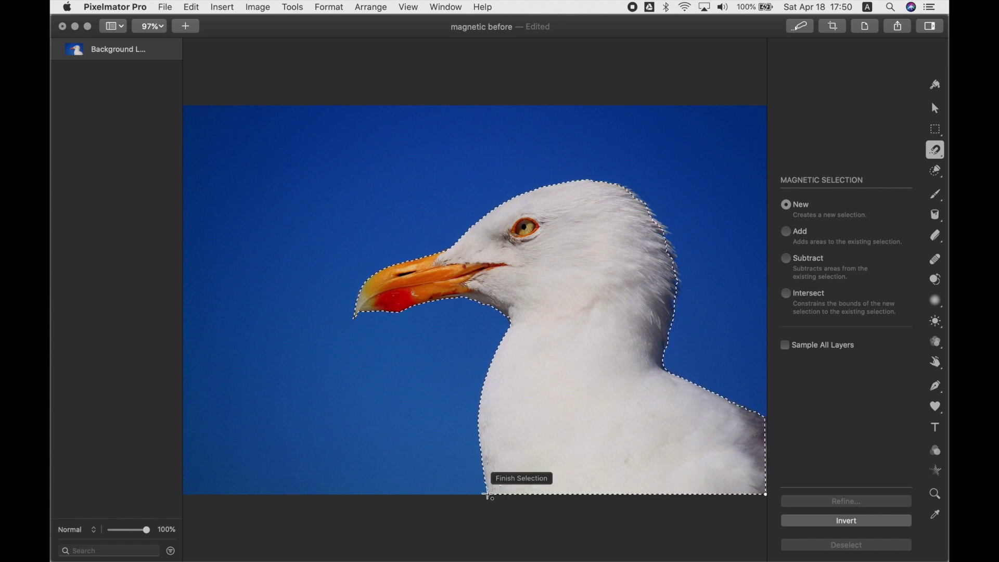
click(490, 494)
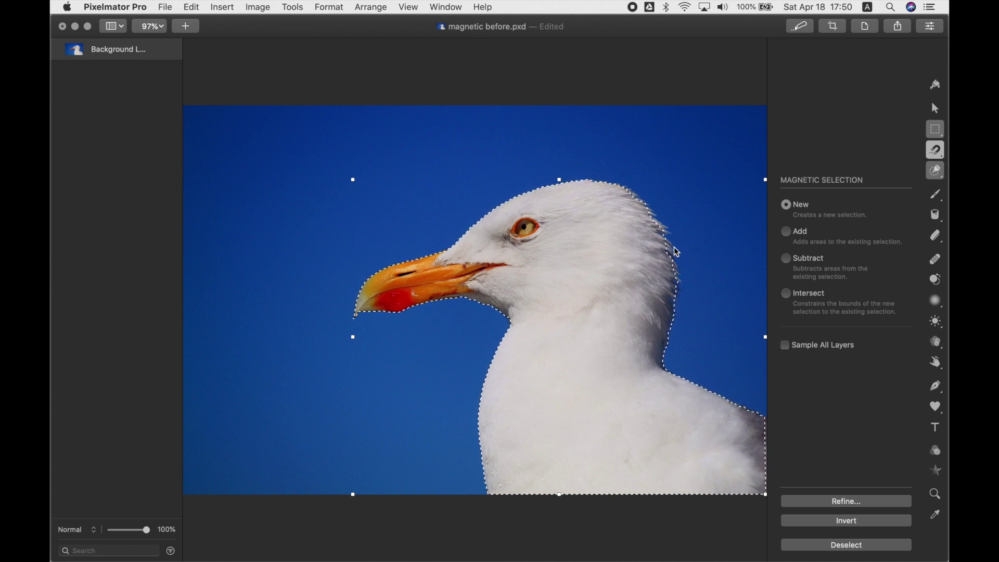
Add the missed feathers at the back of the seagull's head to the existing selection using Quick Selection in Add mode.
click(786, 232)
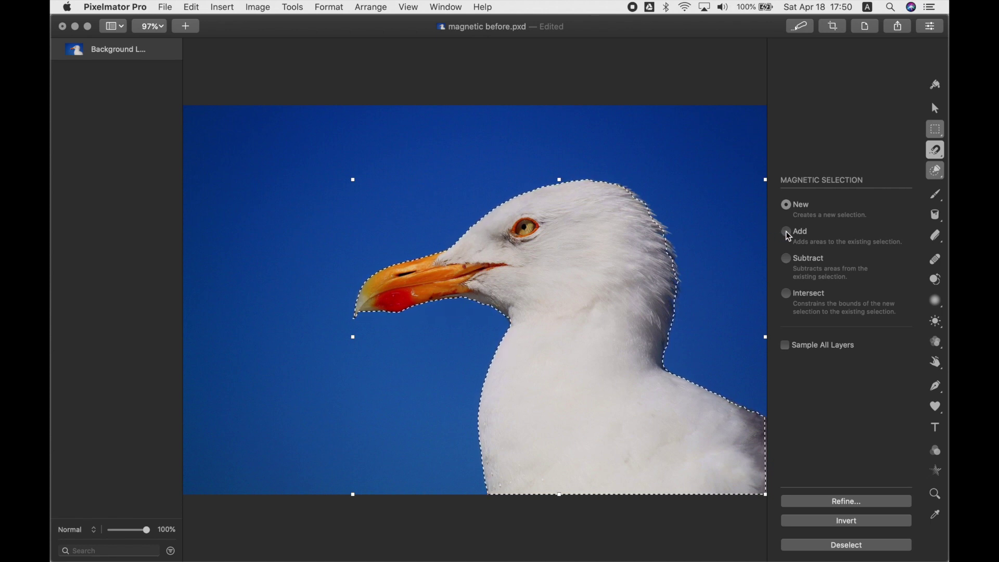
click(936, 171)
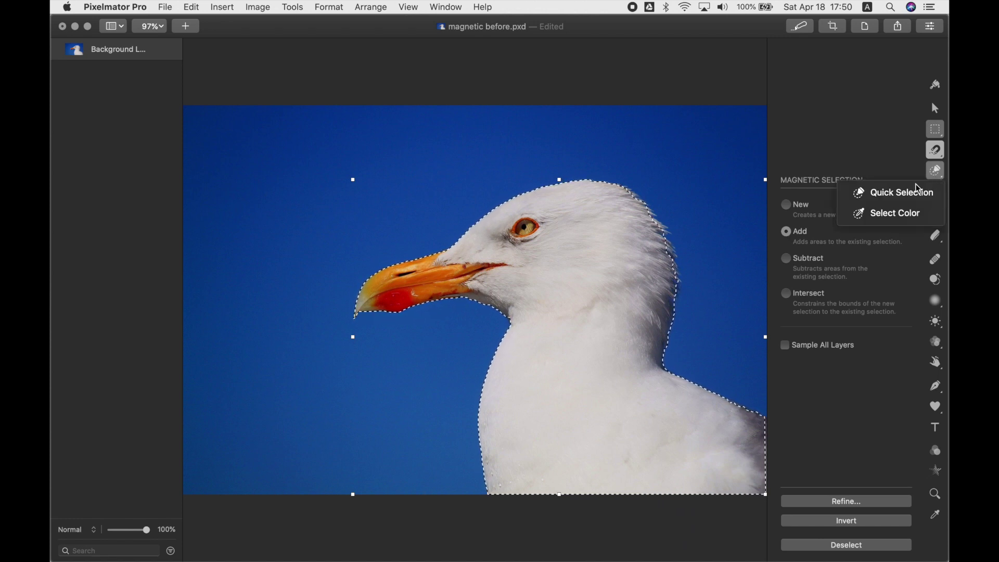
click(912, 191)
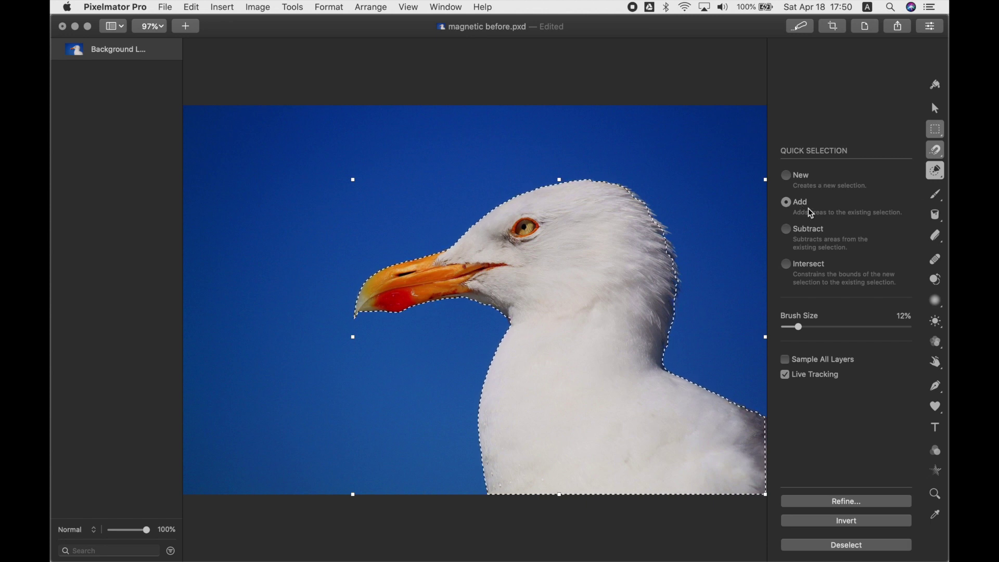
drag(679, 245, 677, 249)
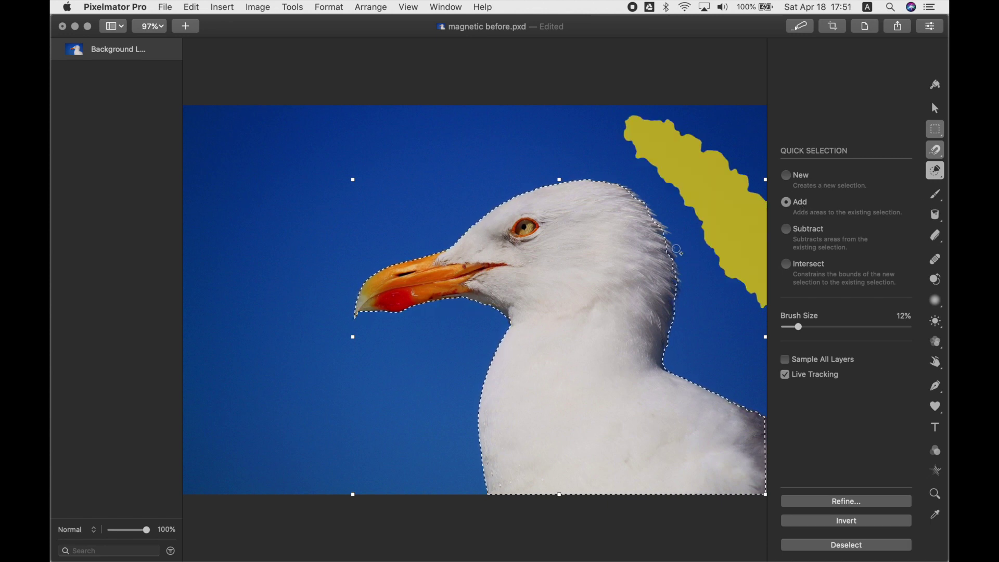
scroll(677, 249, up, 5)
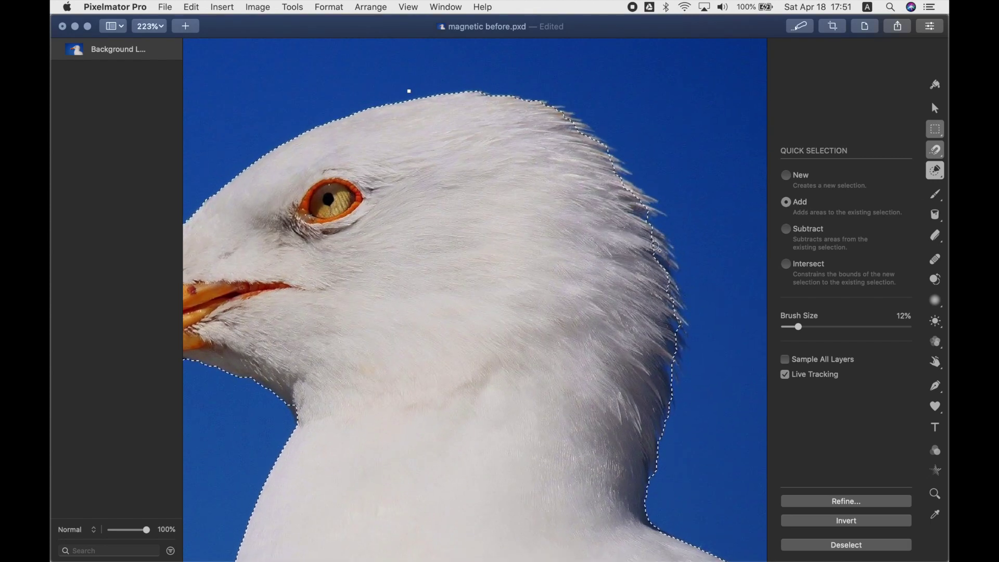
click(657, 247)
click(670, 312)
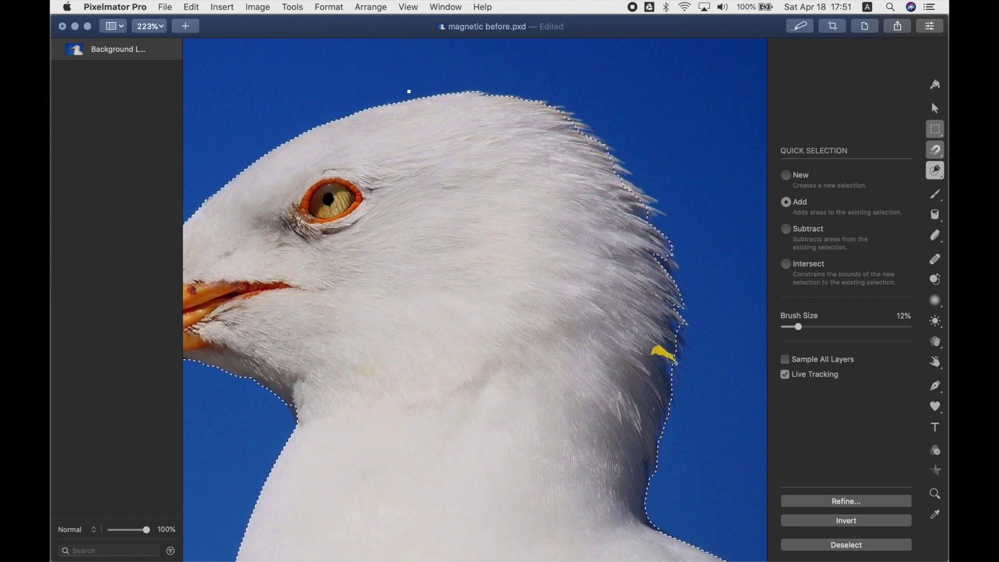
click(640, 193)
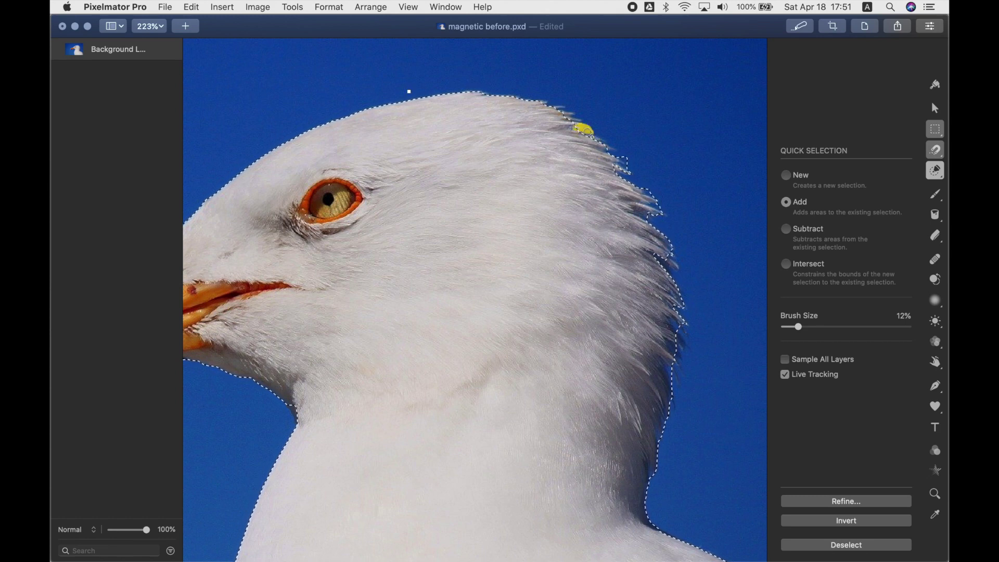
key(super+0)
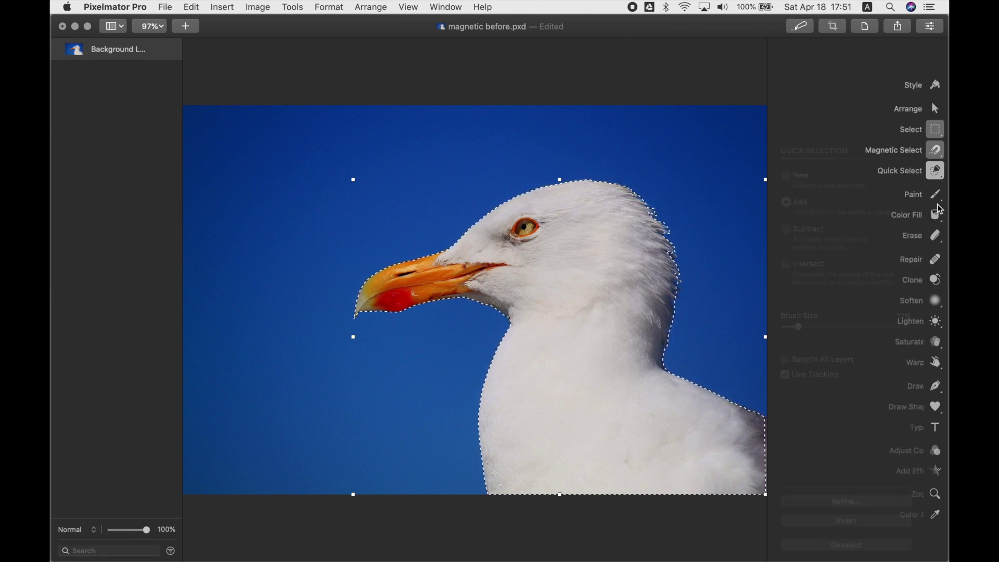
Invert the selection to the blue sky and add a Noise effect to it with Amount at 33%.
click(832, 520)
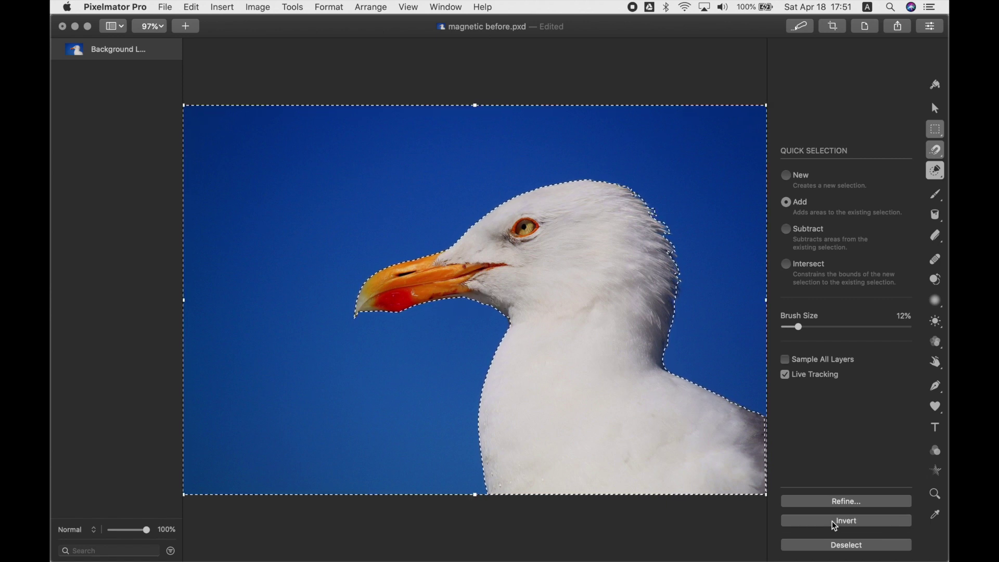
click(936, 472)
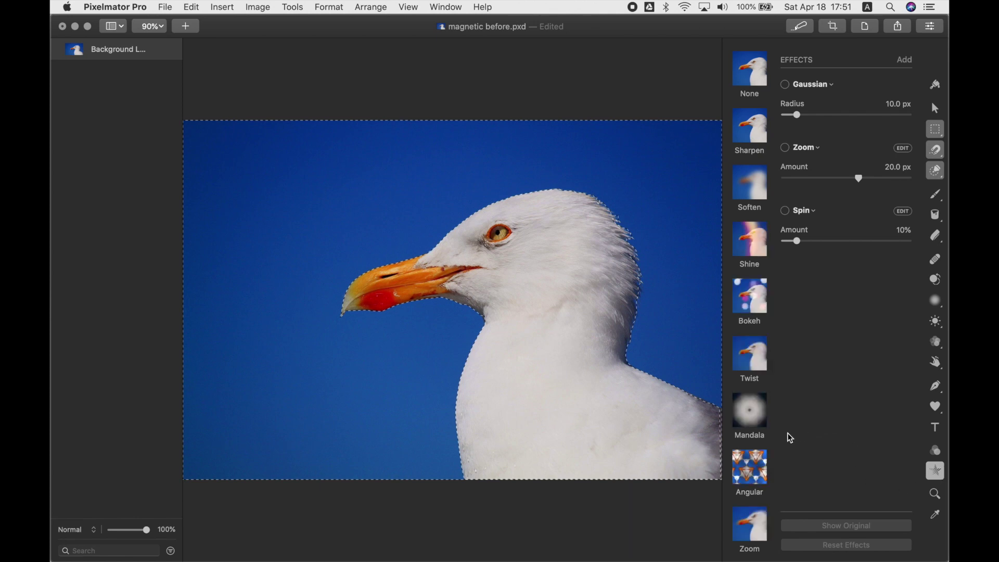
scroll(741, 379, down, 3)
scroll(741, 384, up, 3)
click(904, 60)
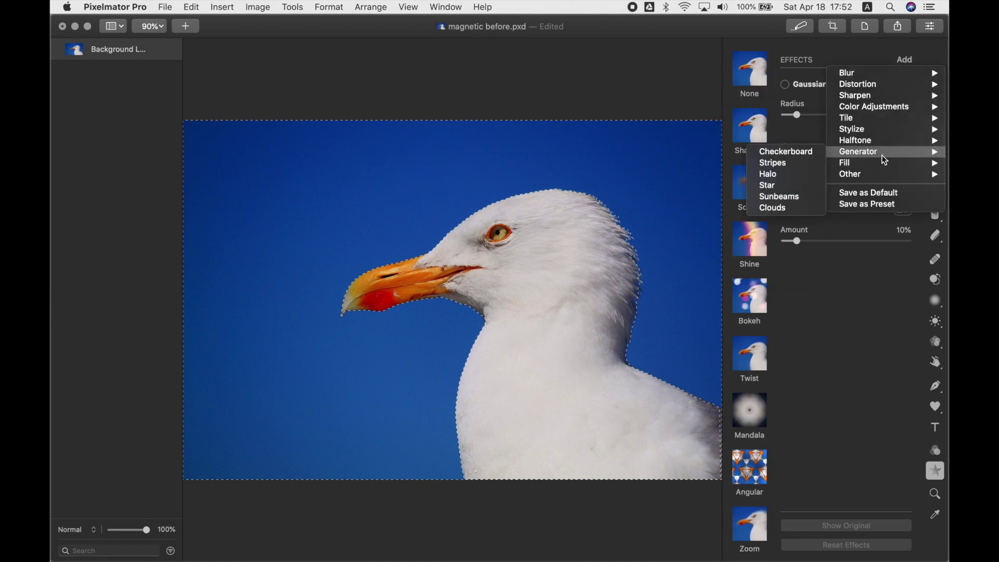
mouse_move(879, 78)
mouse_move(874, 117)
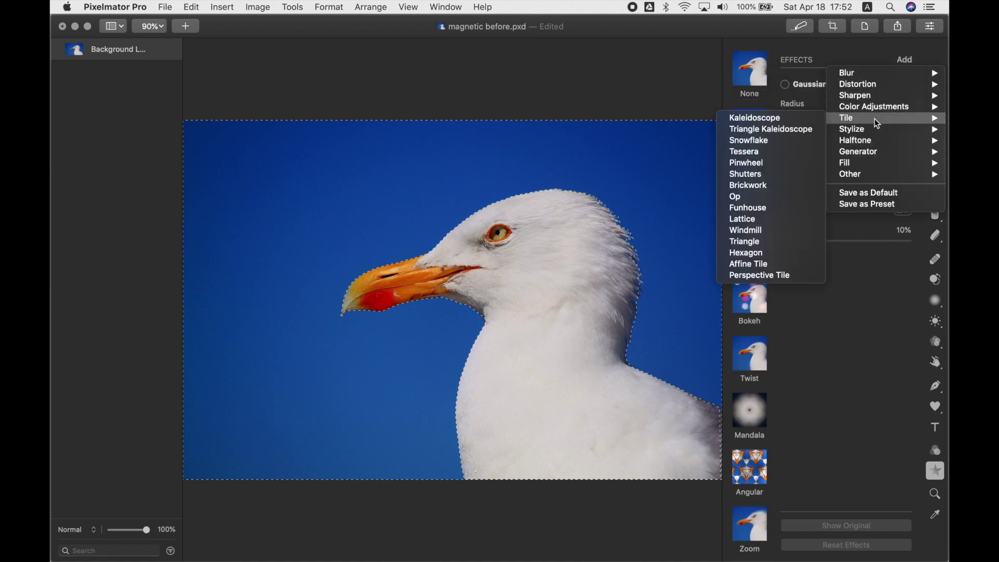
click(801, 252)
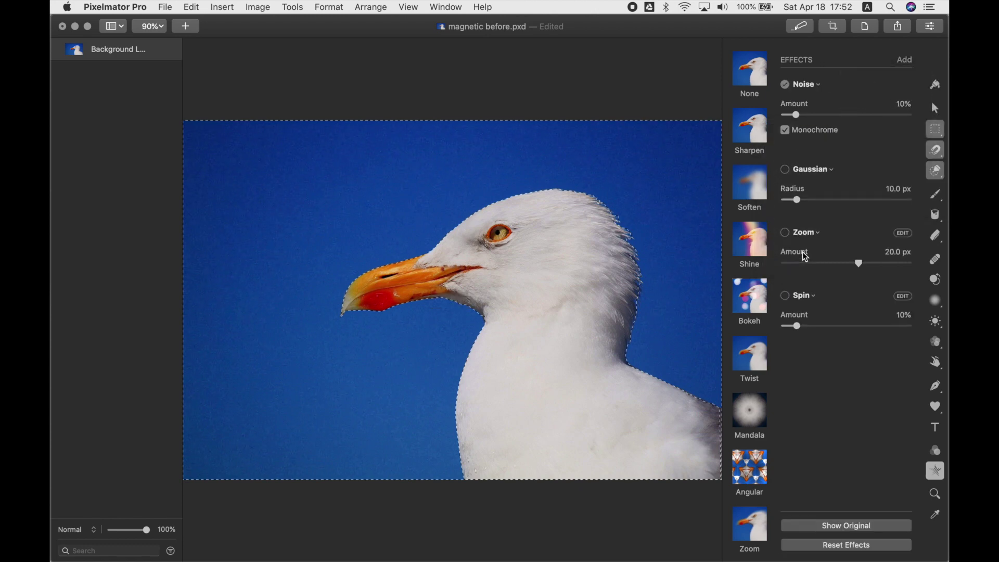
drag(798, 116, 825, 114)
Add a Crystallize effect to the selected sky, reduce its Radius, and switch to the Arrange tool.
click(905, 60)
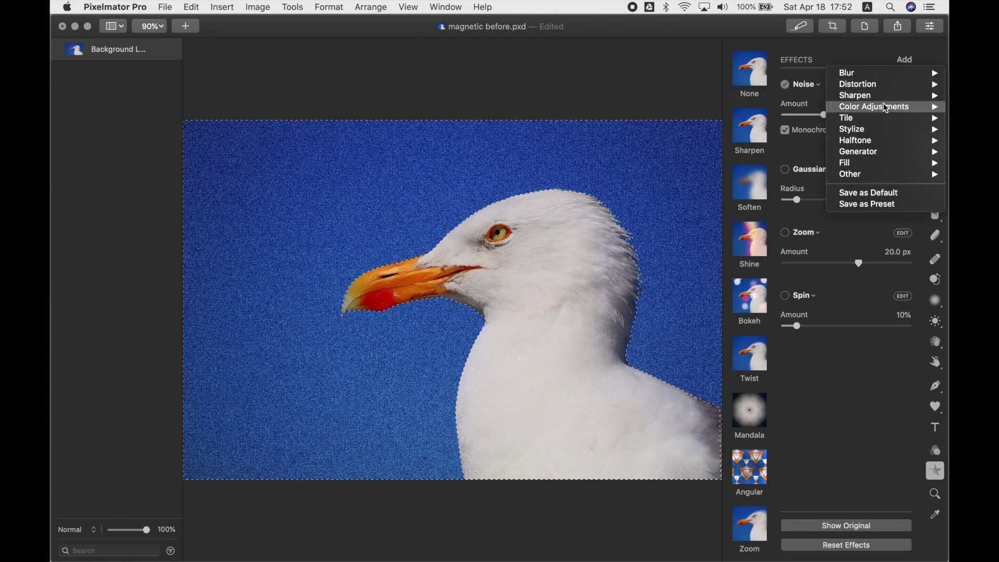
mouse_move(883, 120)
click(798, 196)
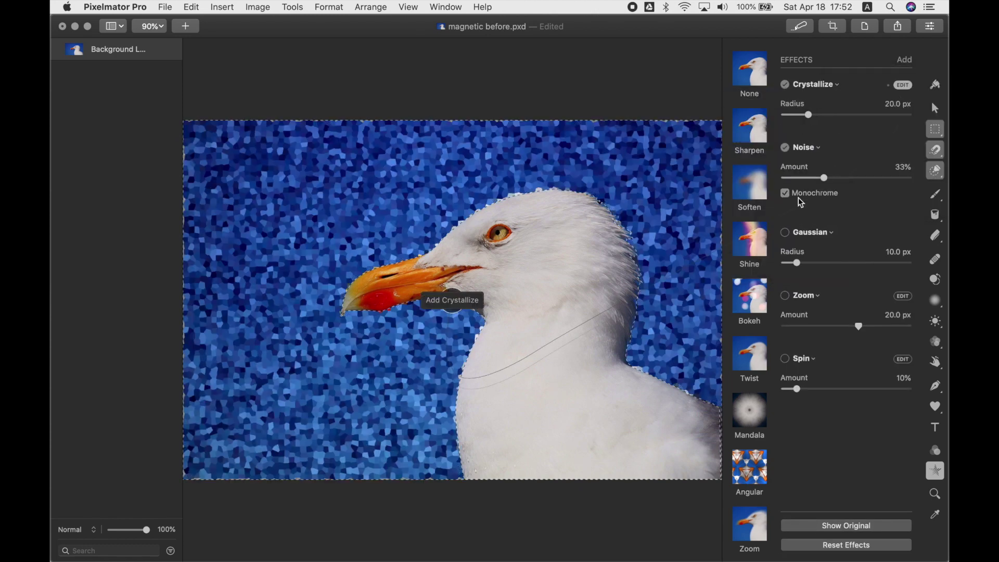
drag(809, 115, 796, 116)
click(934, 108)
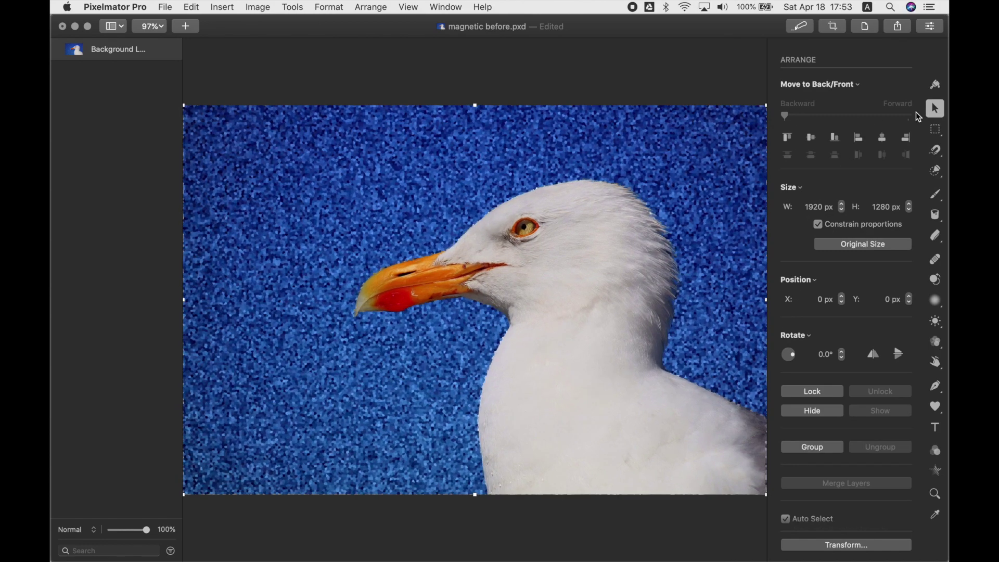